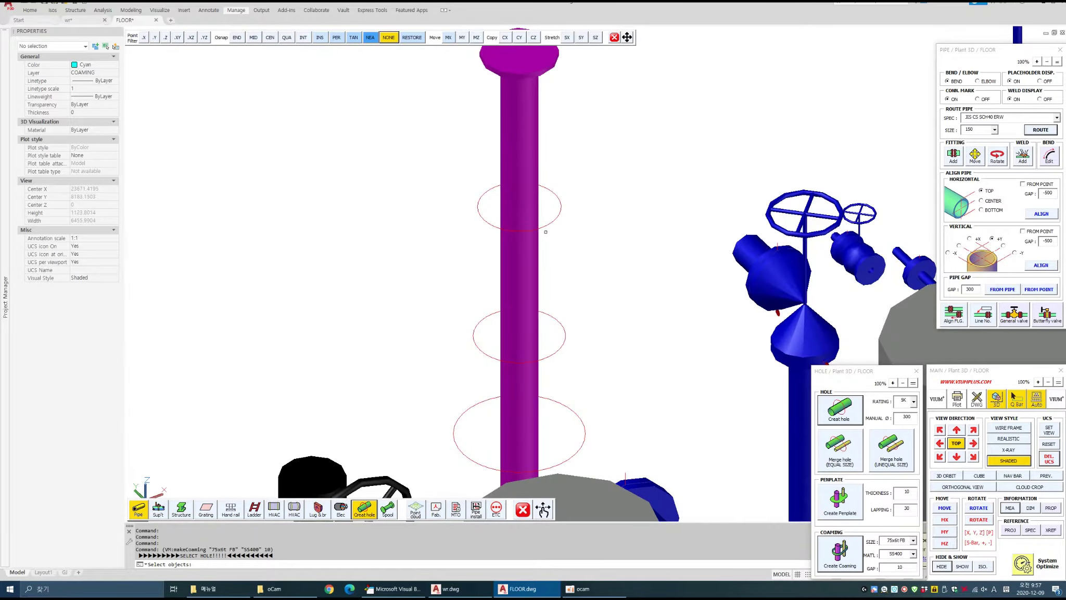
{"action": "key", "text": "Escape"}
{"action": "left_click", "coordinate": [628, 307]}
{"action": "key", "text": "Escape"}
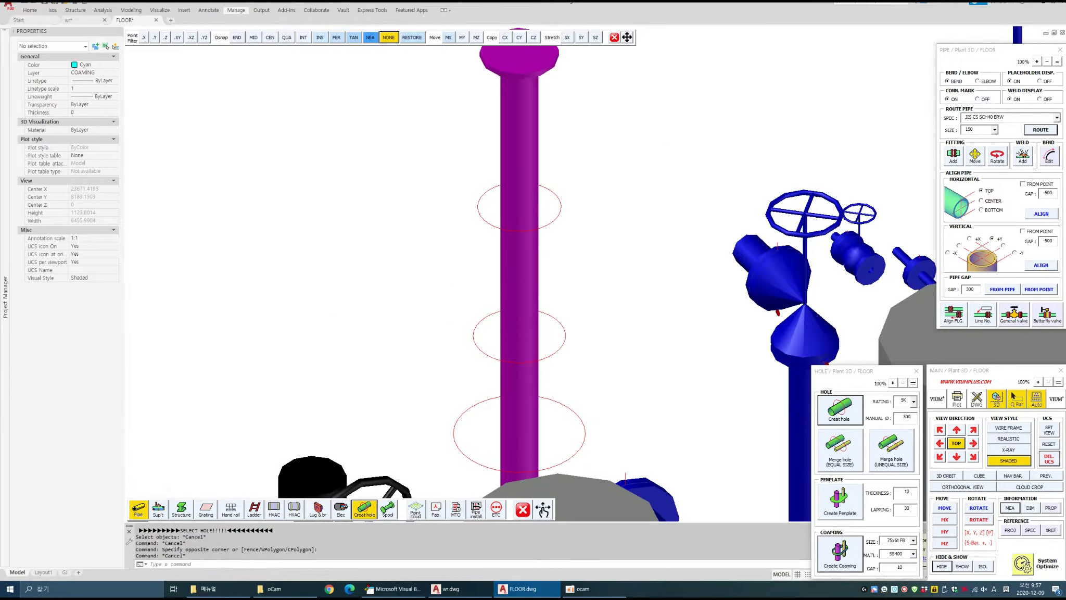
Step: Create a 75x6t FB coaming in SS400 with a gap of 10 on the uppermost hole of the single magenta pipe
{"action": "scroll", "coordinate": [623, 261], "scroll_direction": "down", "scroll_amount": 6}
{"action": "scroll", "coordinate": [623, 261], "scroll_direction": "down", "scroll_amount": 6}
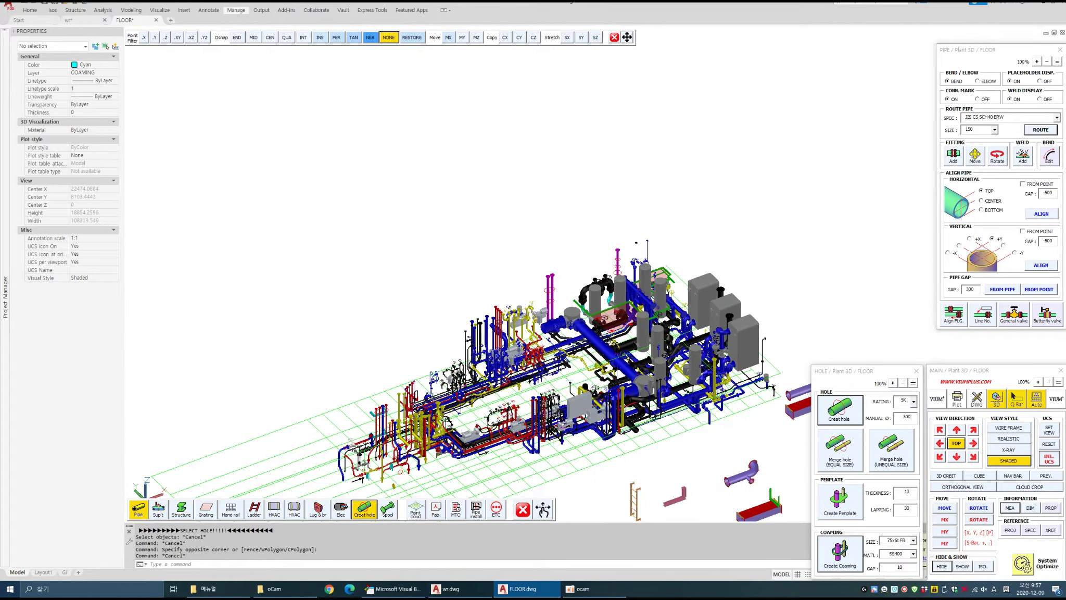
{"action": "scroll", "coordinate": [651, 443], "scroll_direction": "up", "scroll_amount": 2}
{"action": "scroll", "coordinate": [593, 196], "scroll_direction": "up", "scroll_amount": 6}
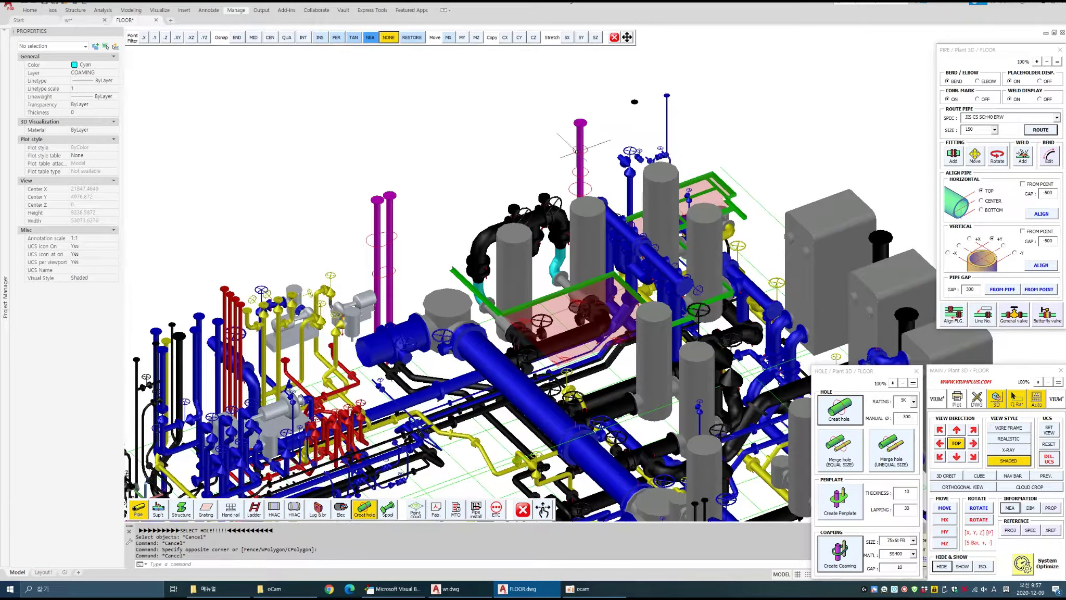
{"action": "middle_click_drag", "start_coordinate": [597, 205], "coordinate": [610, 260]}
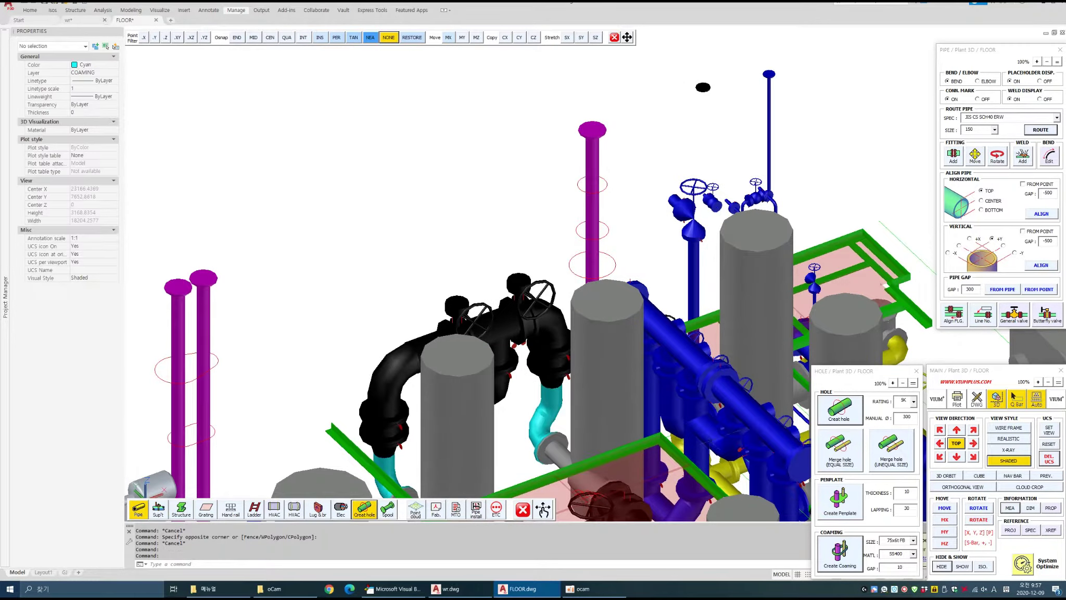
{"action": "left_click", "coordinate": [839, 549]}
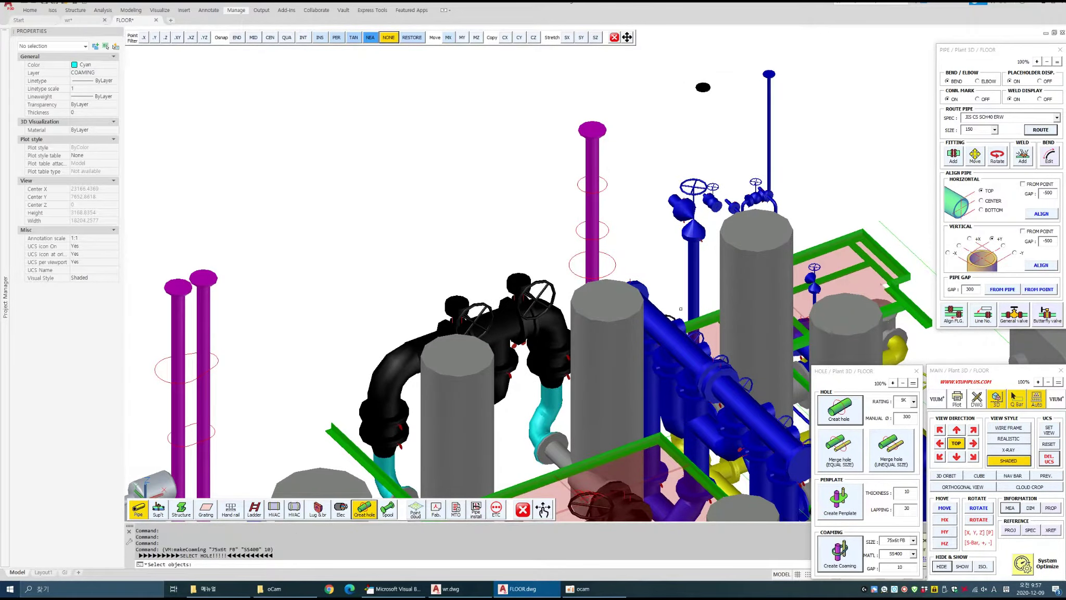
{"action": "scroll", "coordinate": [623, 185], "scroll_direction": "up", "scroll_amount": 4}
{"action": "left_click", "coordinate": [624, 191]}
{"action": "left_click", "coordinate": [592, 171]}
{"action": "key", "text": "Return"}
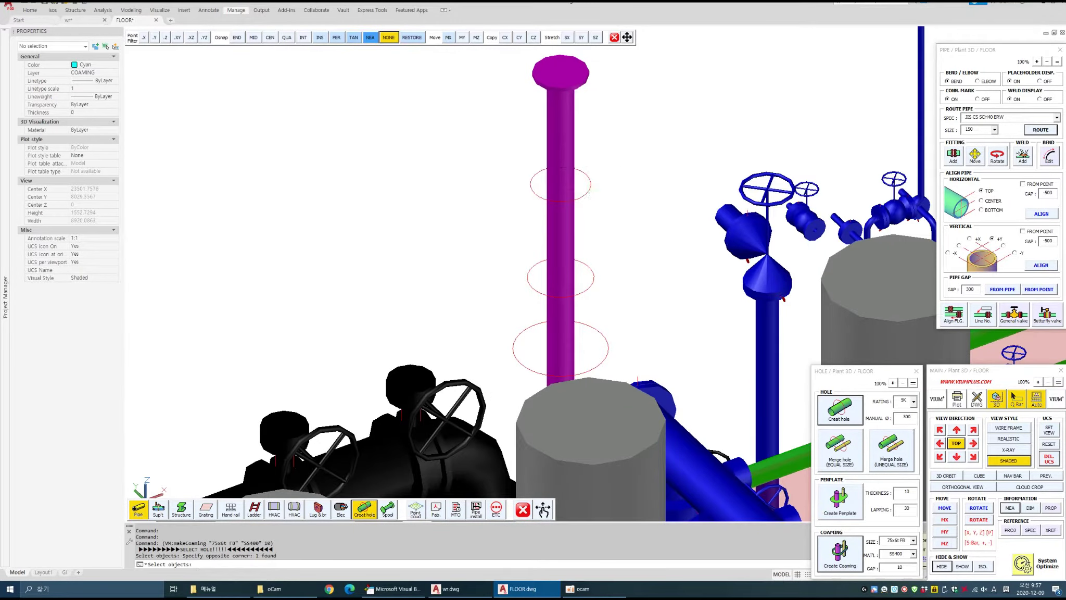
{"action": "type", "text": "ucs"}
{"action": "key", "text": "Return"}
{"action": "type", "text": "w"}
{"action": "key", "text": "Return"}
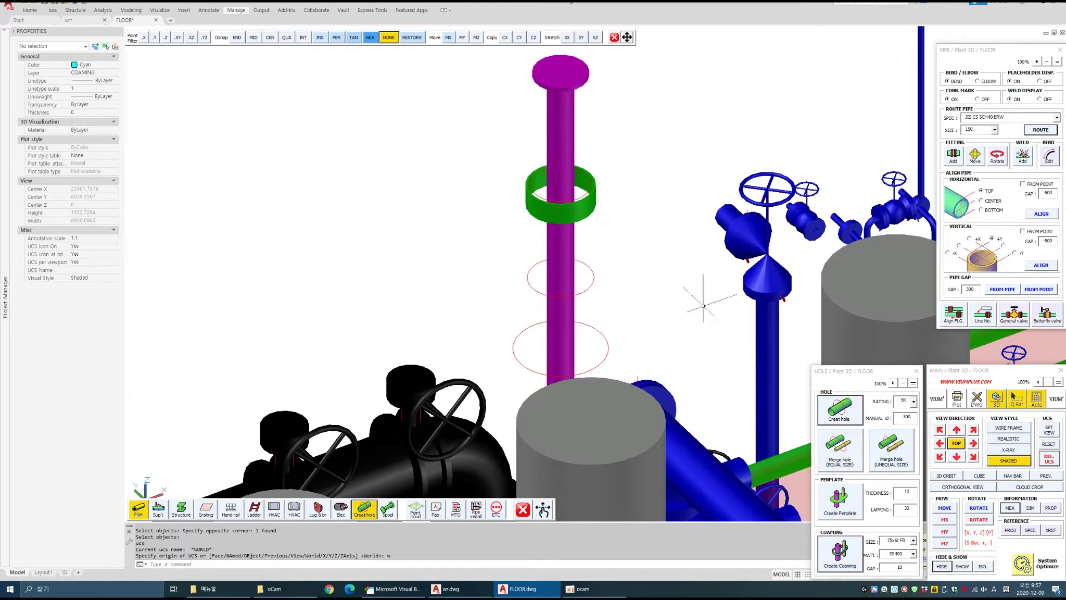
Step: Create 75x6t FB coamings in SS400 on the middle and lowest holes of the magenta pipe
{"action": "left_click", "coordinate": [859, 551]}
{"action": "left_click", "coordinate": [620, 306]}
{"action": "left_click", "coordinate": [575, 259]}
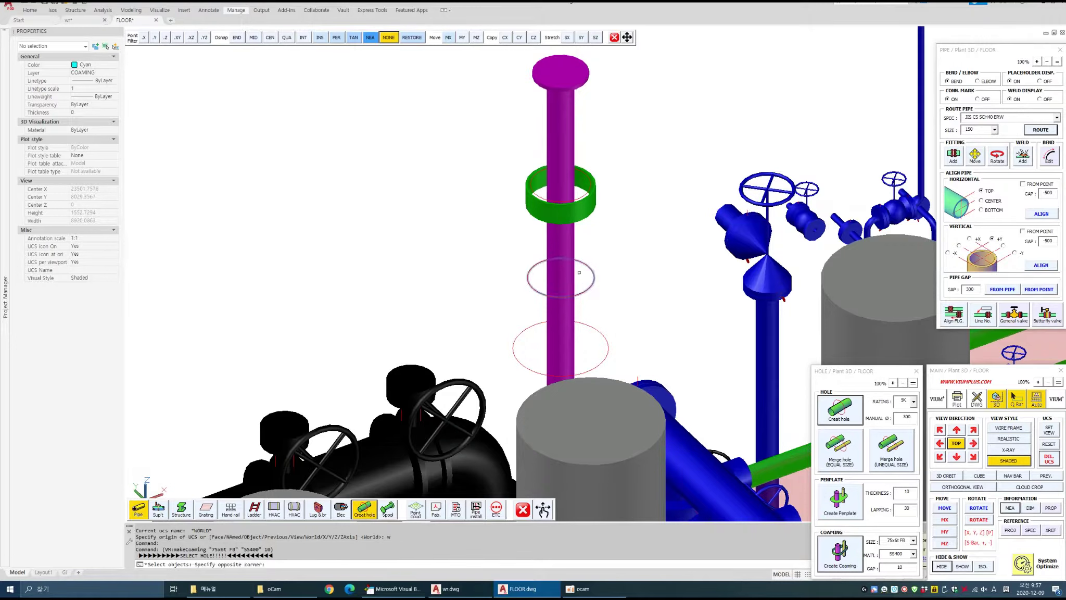
{"action": "key", "text": "Return"}
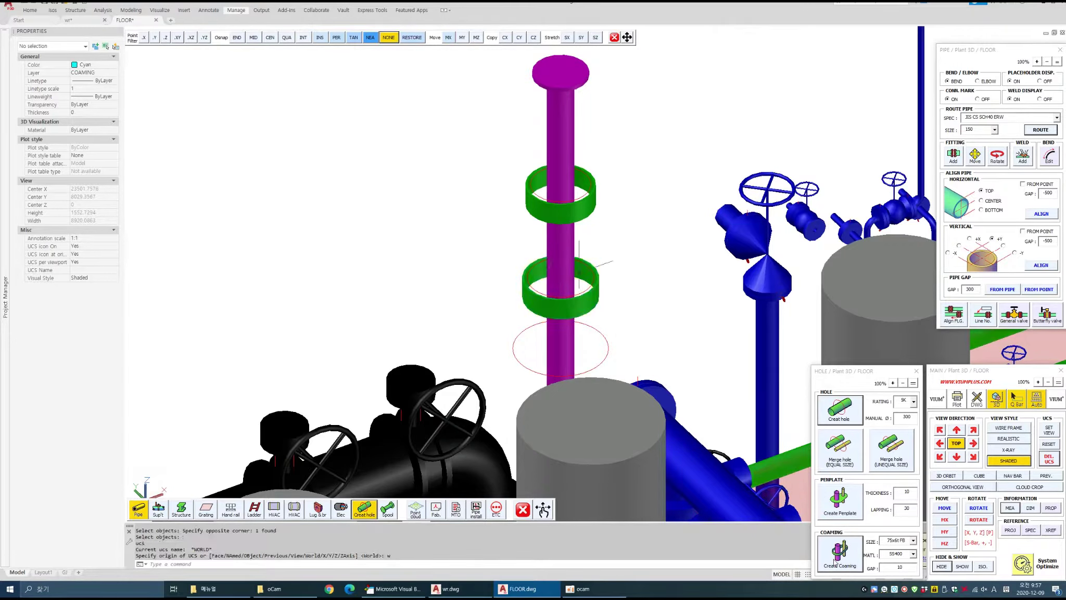
{"action": "left_click", "coordinate": [839, 551]}
{"action": "left_click", "coordinate": [643, 356]}
{"action": "left_click", "coordinate": [609, 336]}
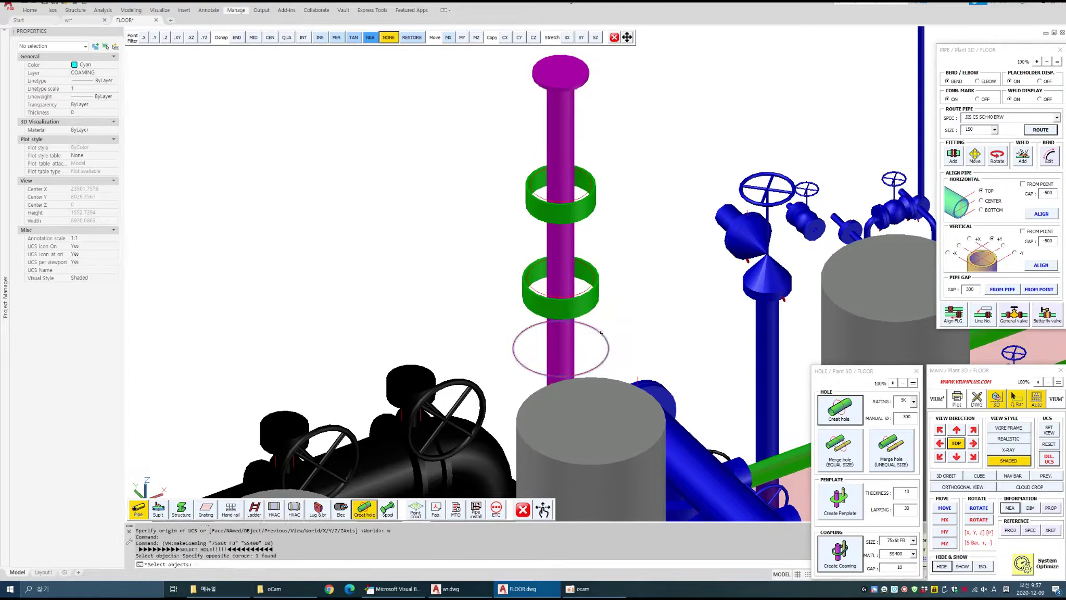
{"action": "key", "text": "Return"}
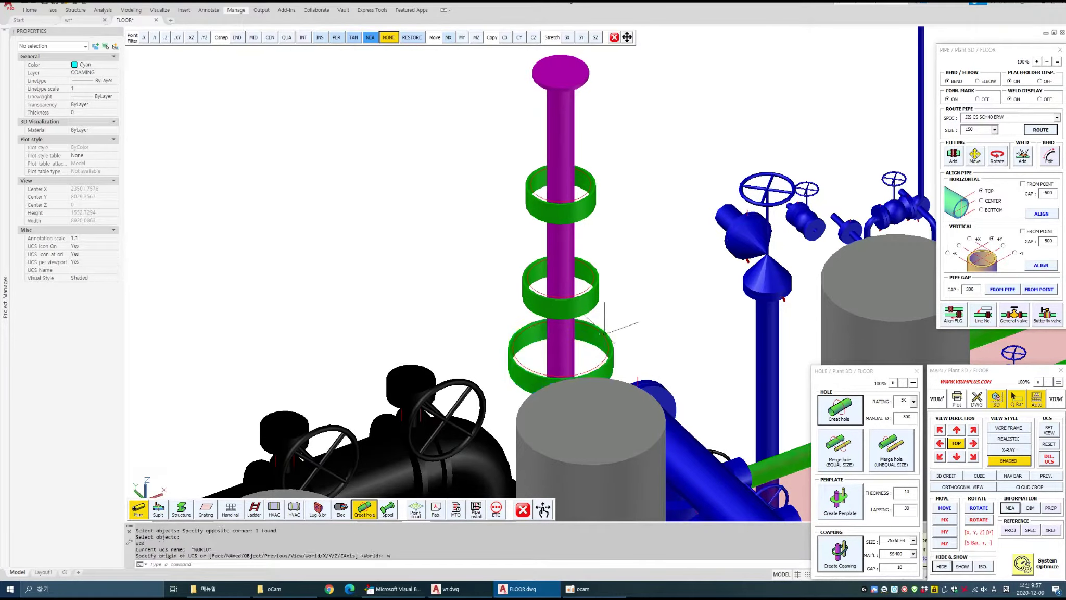
Step: Examine the gap between the lowest coaming and its hole circle up close
{"action": "scroll", "coordinate": [599, 338], "scroll_direction": "up", "scroll_amount": 10}
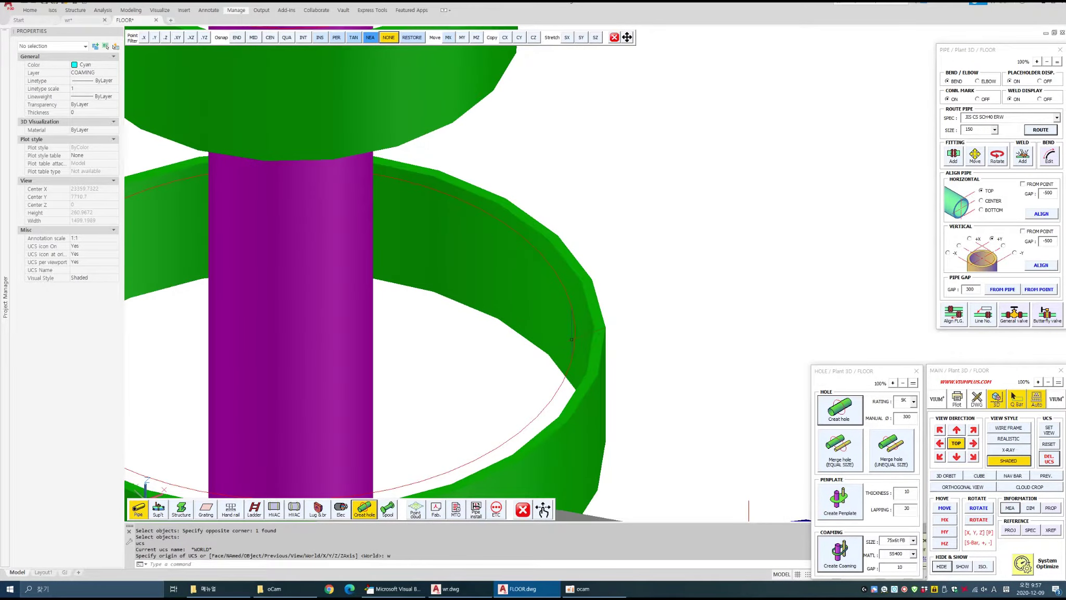
{"action": "scroll", "coordinate": [568, 358], "scroll_direction": "up", "scroll_amount": 2}
{"action": "left_click", "coordinate": [662, 410]}
{"action": "left_click", "coordinate": [577, 339]}
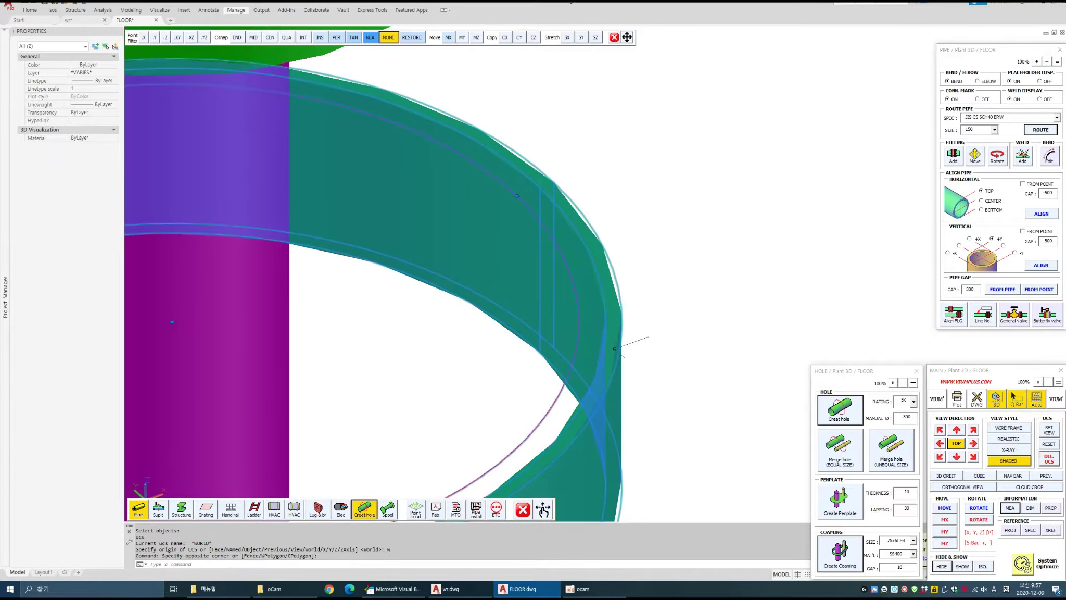
{"action": "scroll", "coordinate": [628, 349], "scroll_direction": "down", "scroll_amount": 5}
{"action": "scroll", "coordinate": [591, 312], "scroll_direction": "down", "scroll_amount": 5}
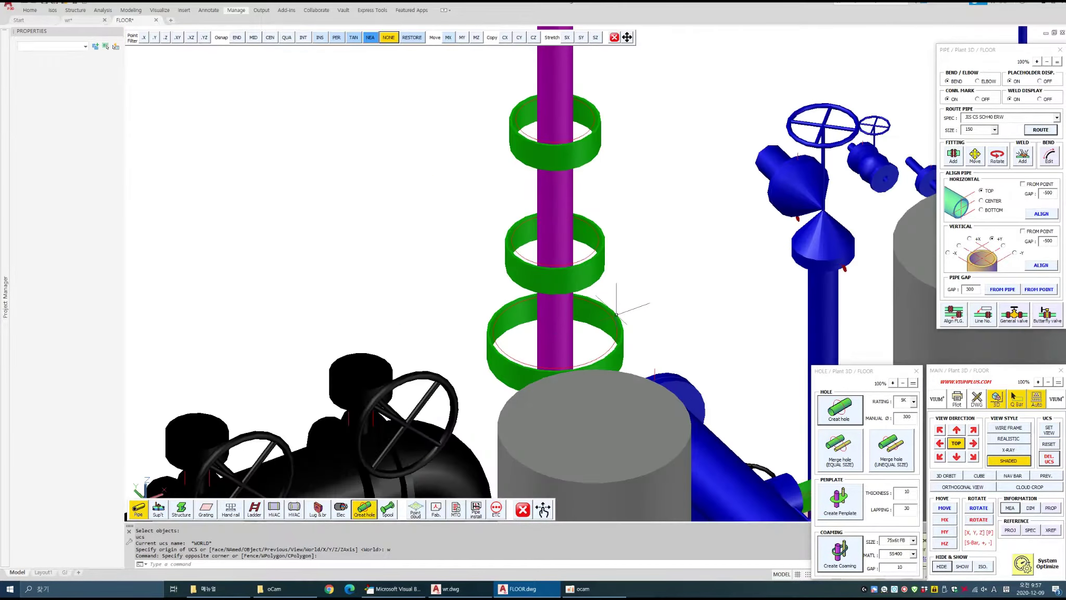
{"action": "key", "text": "Escape"}
{"action": "key", "text": "Escape"}
Step: Move the three 75x6t FB coamings together sideways off the magenta pipe, leaving the hole circles in place
{"action": "left_click", "coordinate": [592, 272]}
{"action": "left_click", "coordinate": [609, 311]}
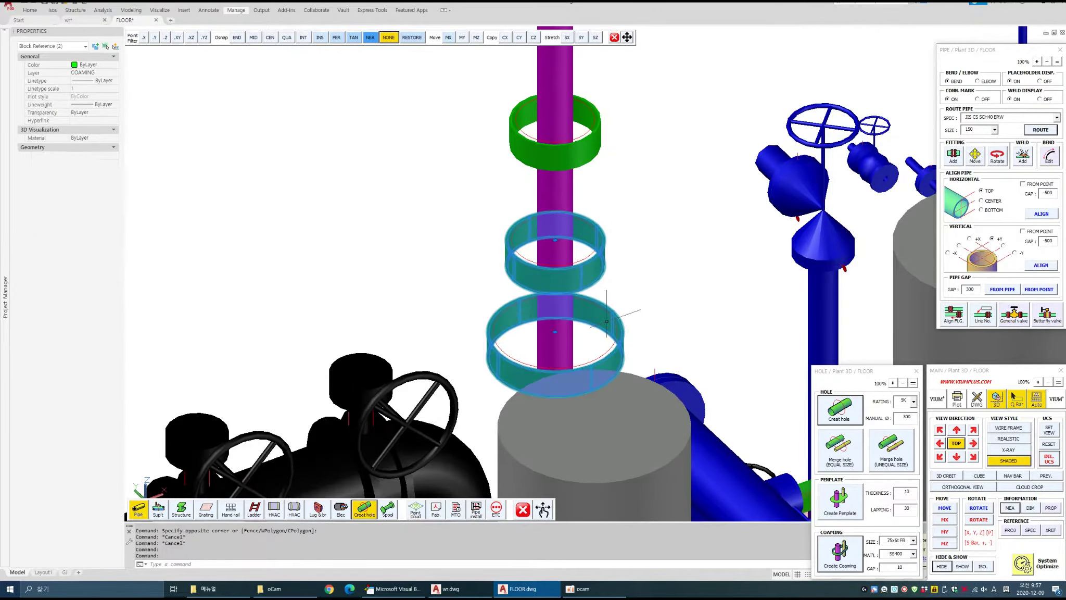
{"action": "left_click", "coordinate": [592, 155]}
{"action": "scroll", "coordinate": [593, 175], "scroll_direction": "down", "scroll_amount": 3}
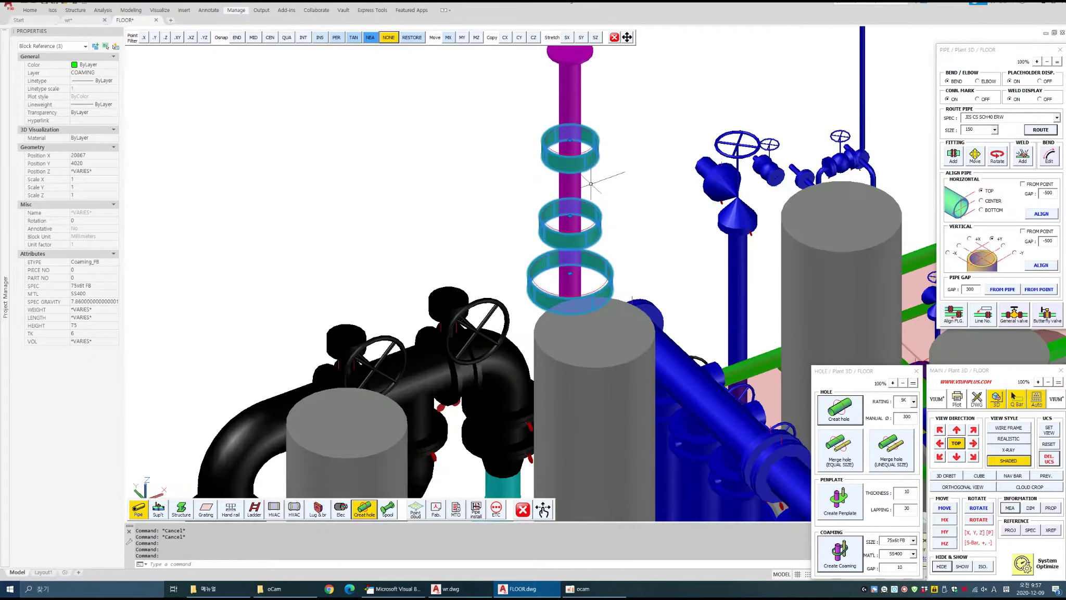
{"action": "type", "text": "m"}
{"action": "key", "text": "space"}
{"action": "left_click", "coordinate": [452, 209]}
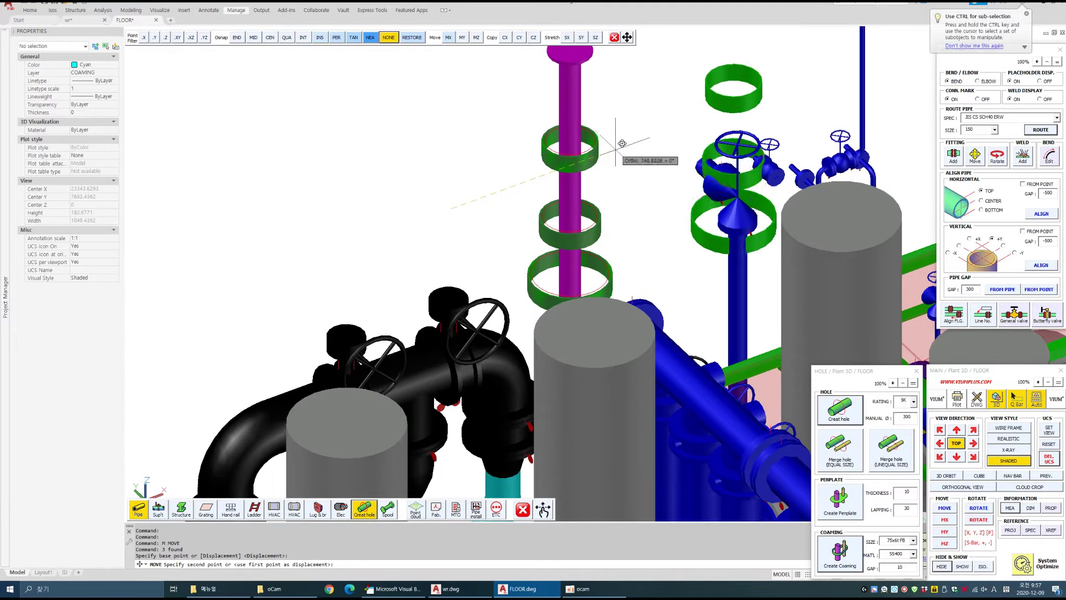
{"action": "left_click", "coordinate": [608, 164]}
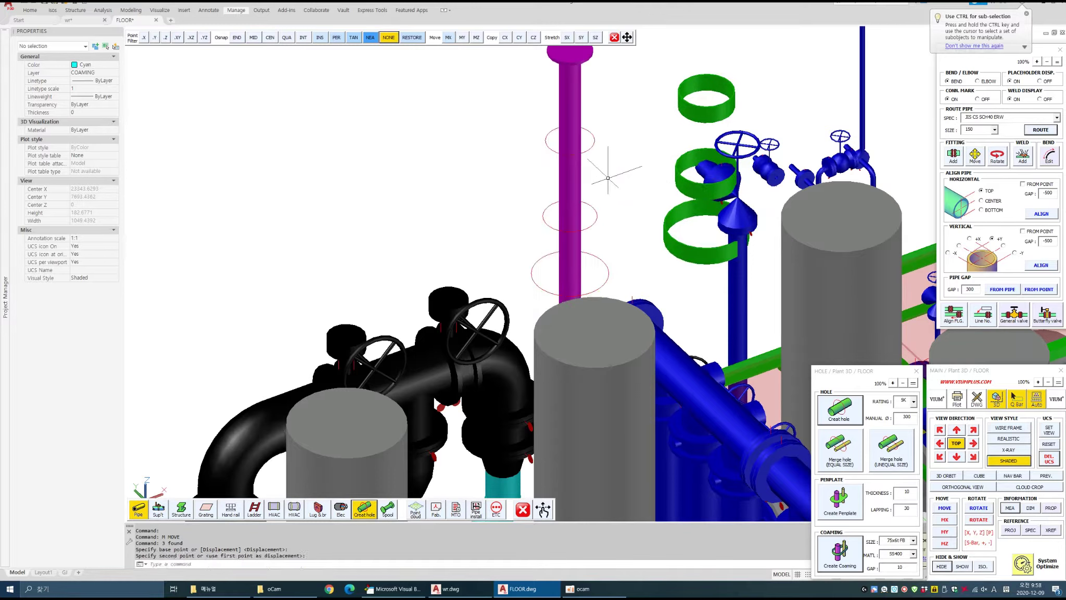
Step: Create a 200x10t FB coaming in SS400 on the uppermost hole of the magenta pipe
{"action": "left_click", "coordinate": [912, 541]}
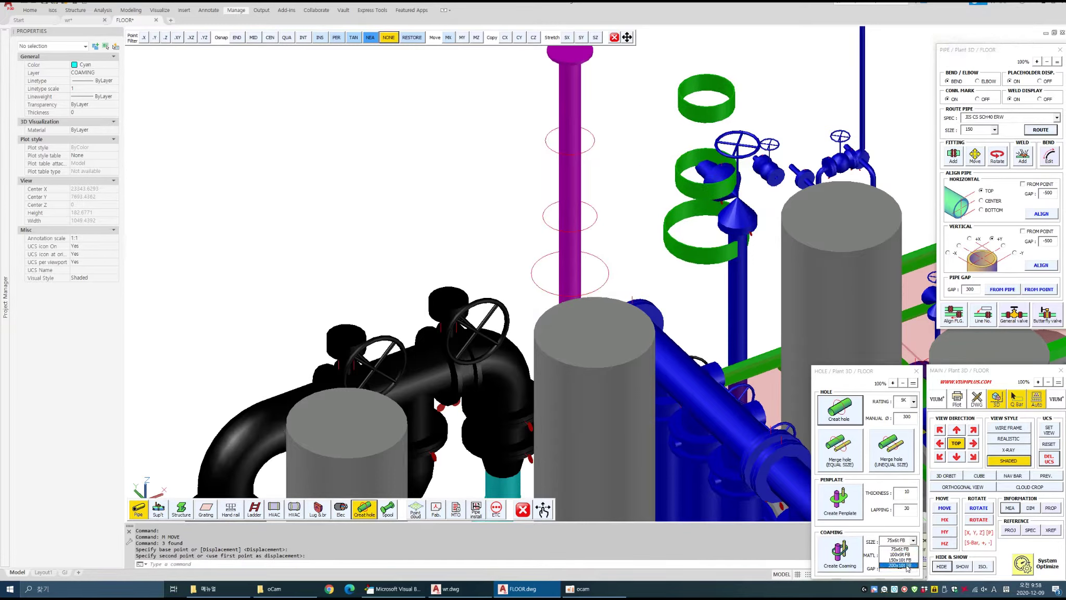
{"action": "left_click", "coordinate": [906, 565]}
{"action": "left_click", "coordinate": [844, 559]}
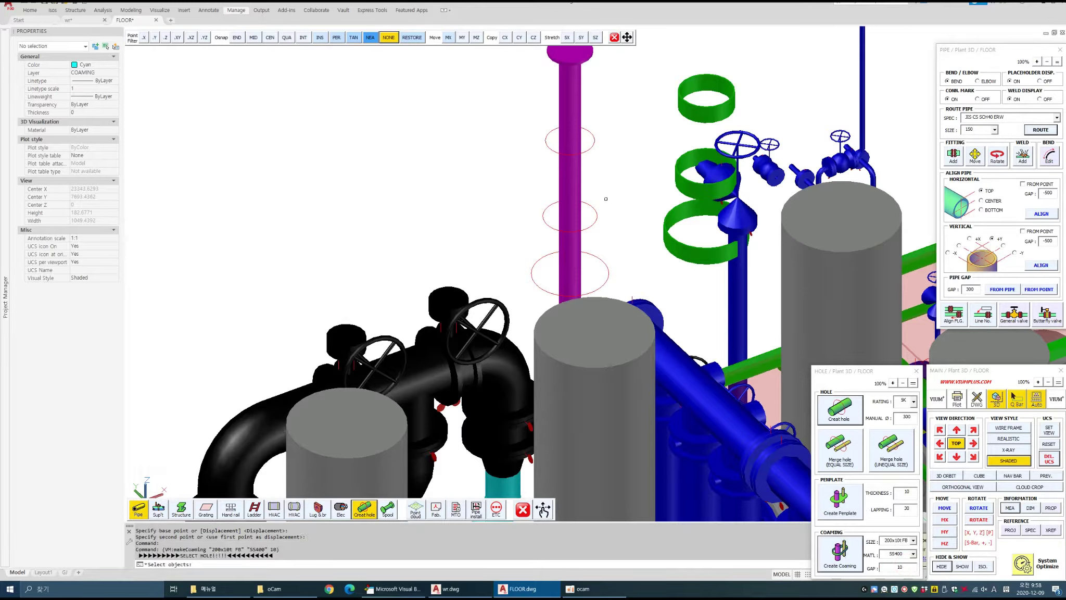
{"action": "left_click", "coordinate": [594, 140]}
{"action": "key", "text": "Return"}
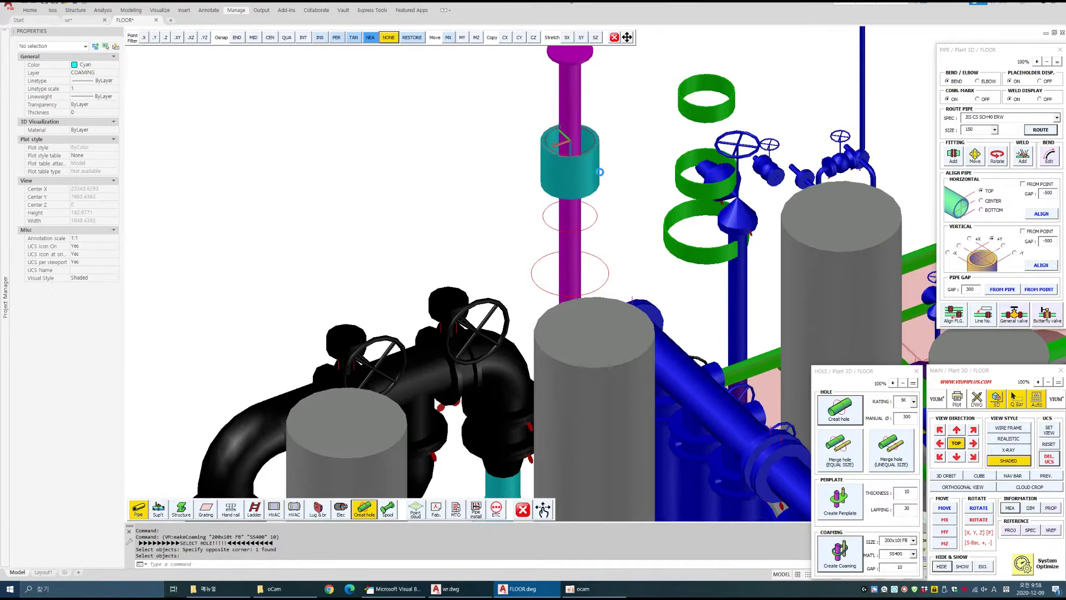
Step: Move the 200x10t FB coaming off the pipe, between the pipe and the three 75x6t coamings
{"action": "left_click", "coordinate": [469, 201]}
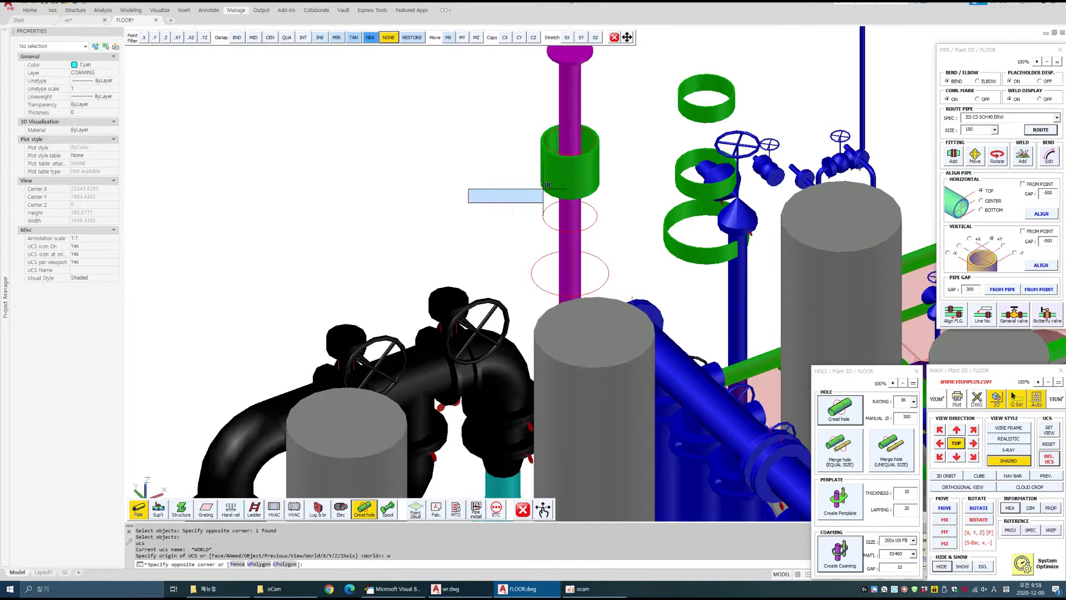
{"action": "key", "text": "Escape"}
{"action": "key", "text": "Escape"}
{"action": "left_click", "coordinate": [543, 169]}
{"action": "type", "text": "m"}
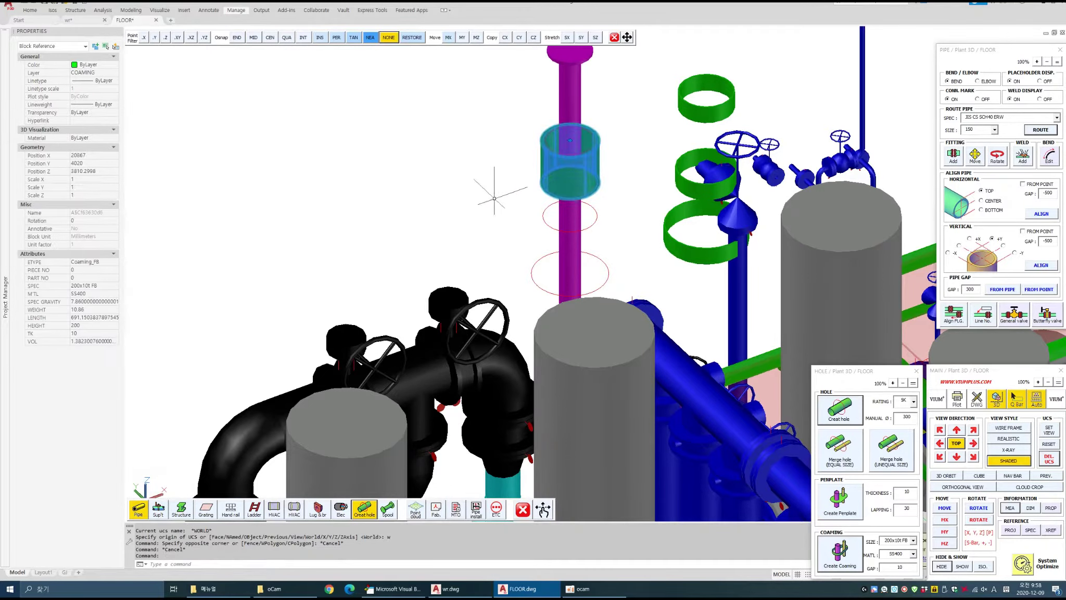
{"action": "key", "text": "Return"}
{"action": "left_click", "coordinate": [440, 208]}
{"action": "left_click", "coordinate": [488, 202]}
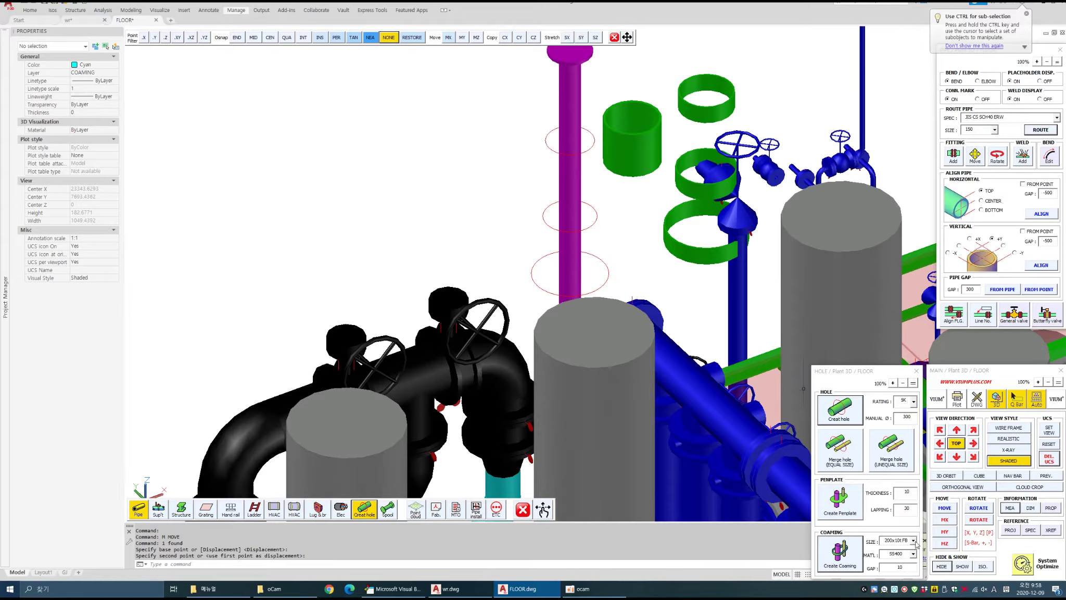
Step: Create a 100x9t FB coaming in SS400 on the middle hole of the magenta pipe
{"action": "left_click", "coordinate": [914, 541]}
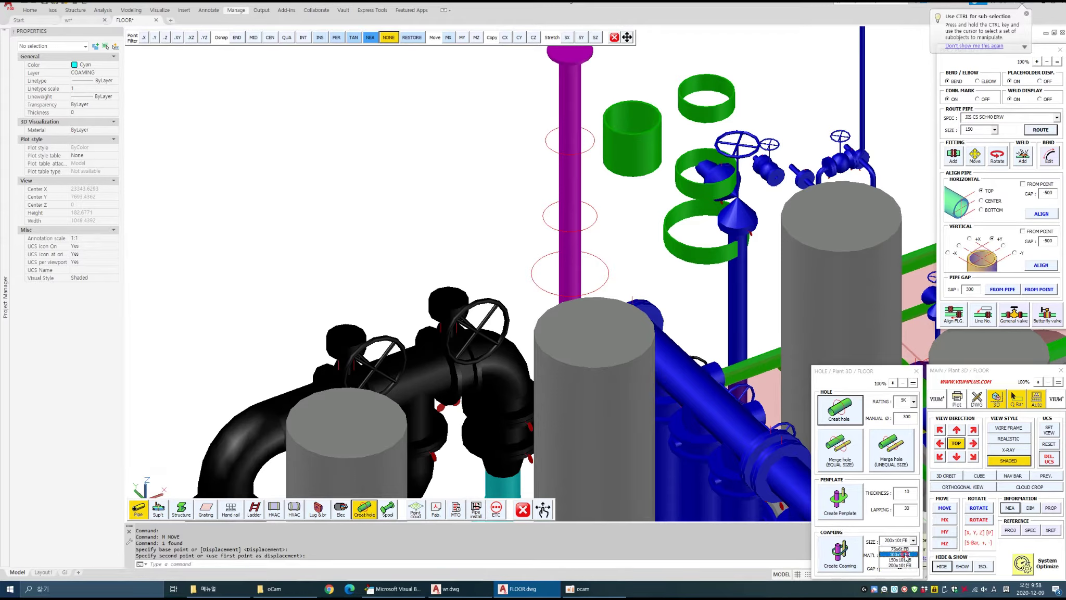
{"action": "left_click", "coordinate": [900, 554]}
{"action": "left_click", "coordinate": [820, 560]}
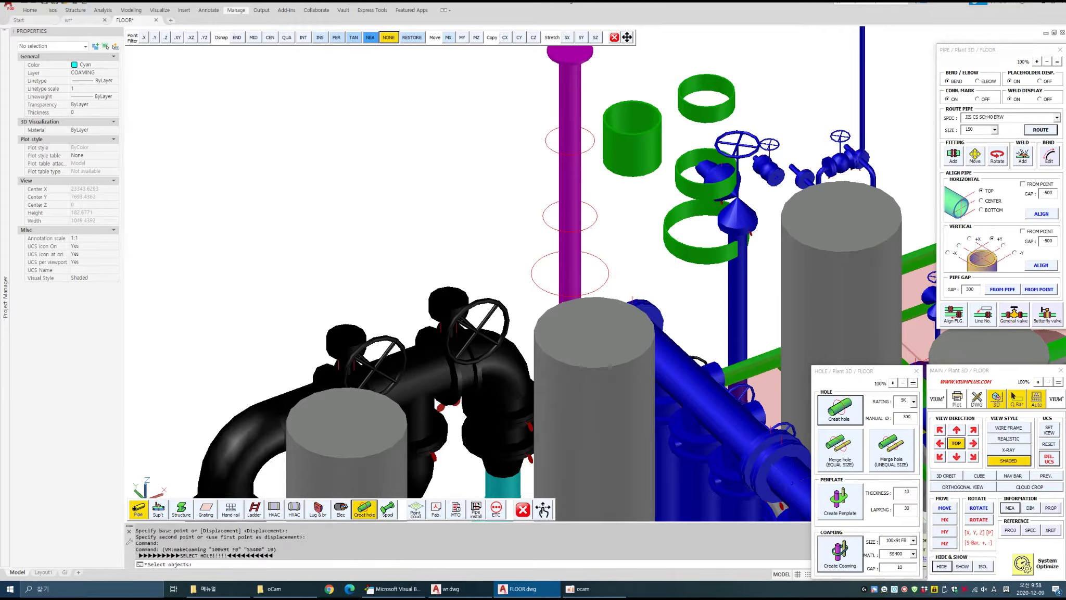
{"action": "left_click", "coordinate": [628, 228]}
{"action": "left_click", "coordinate": [573, 181]}
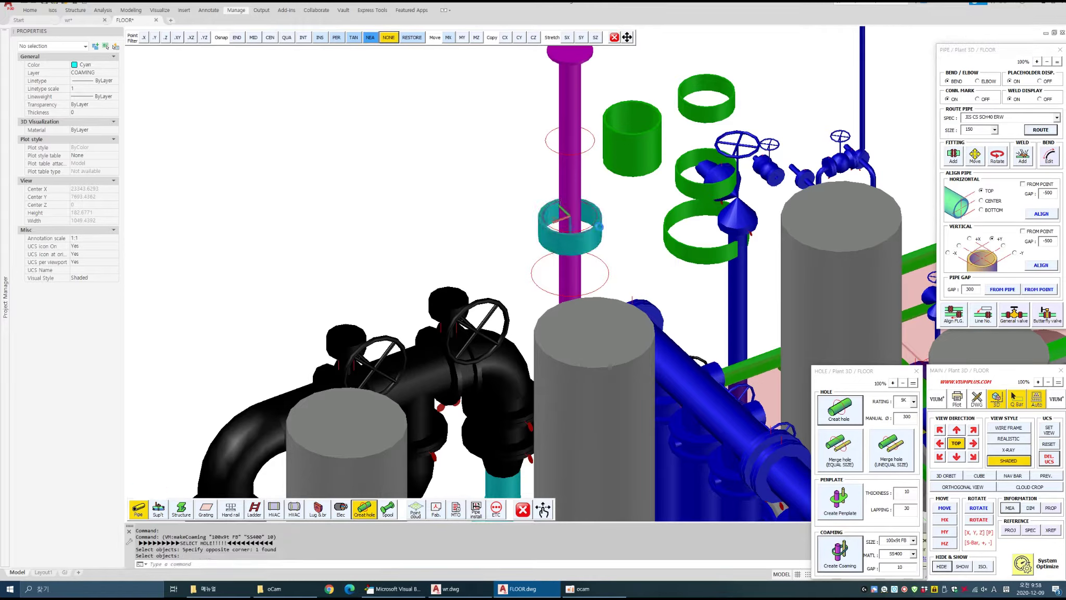
Step: Move the 100x9t FB coaming off the pipe to a spot below the 200x10t coaming
{"action": "left_click", "coordinate": [638, 272]}
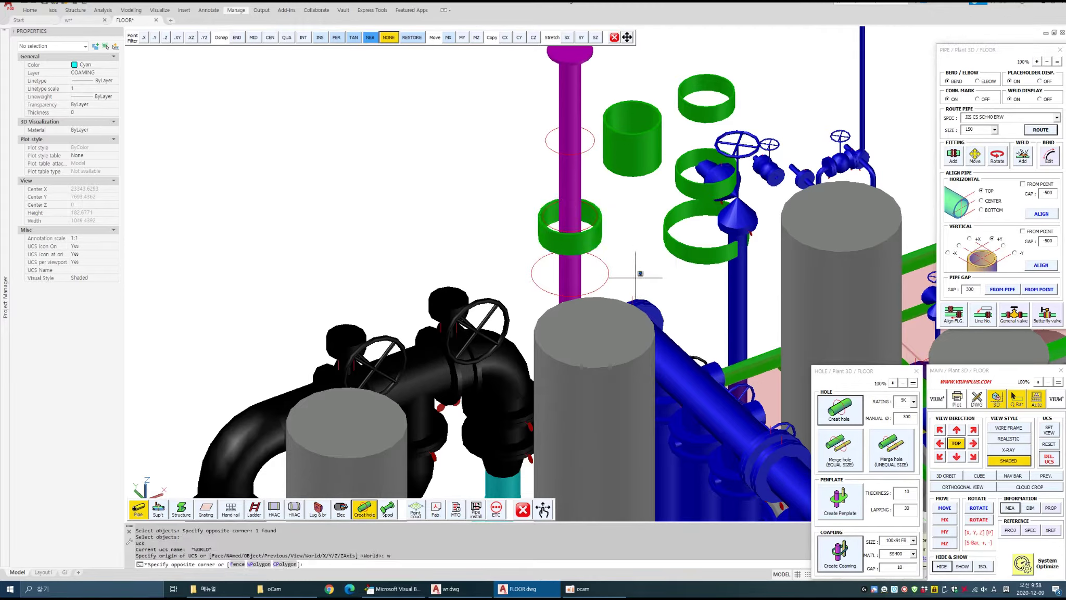
{"action": "key", "text": "Escape"}
{"action": "left_click", "coordinate": [600, 228]}
{"action": "type", "text": "M"}
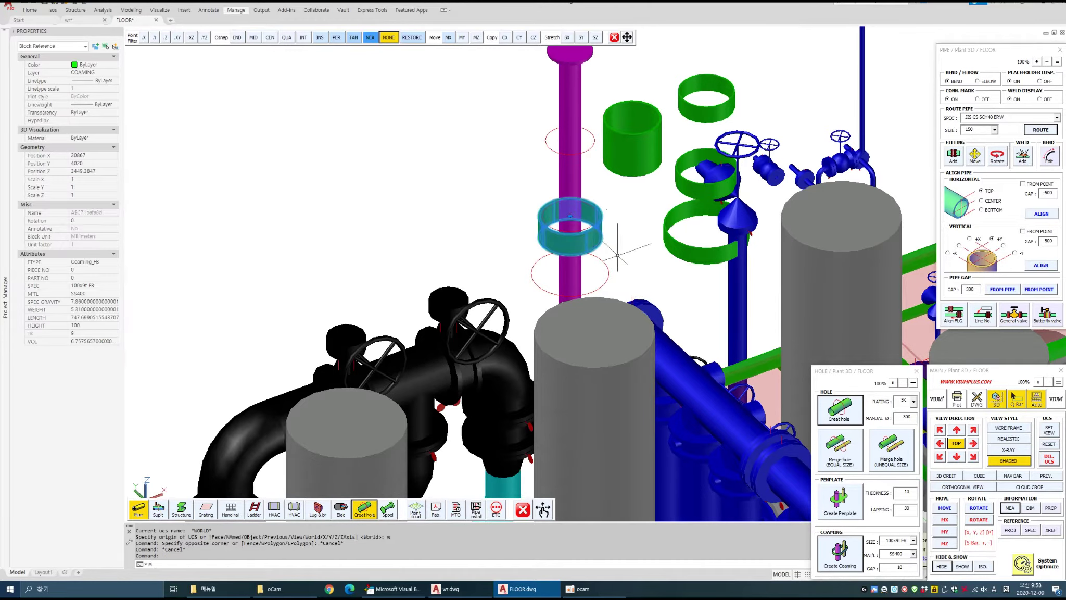
{"action": "key", "text": "Return"}
{"action": "left_click", "coordinate": [628, 275]}
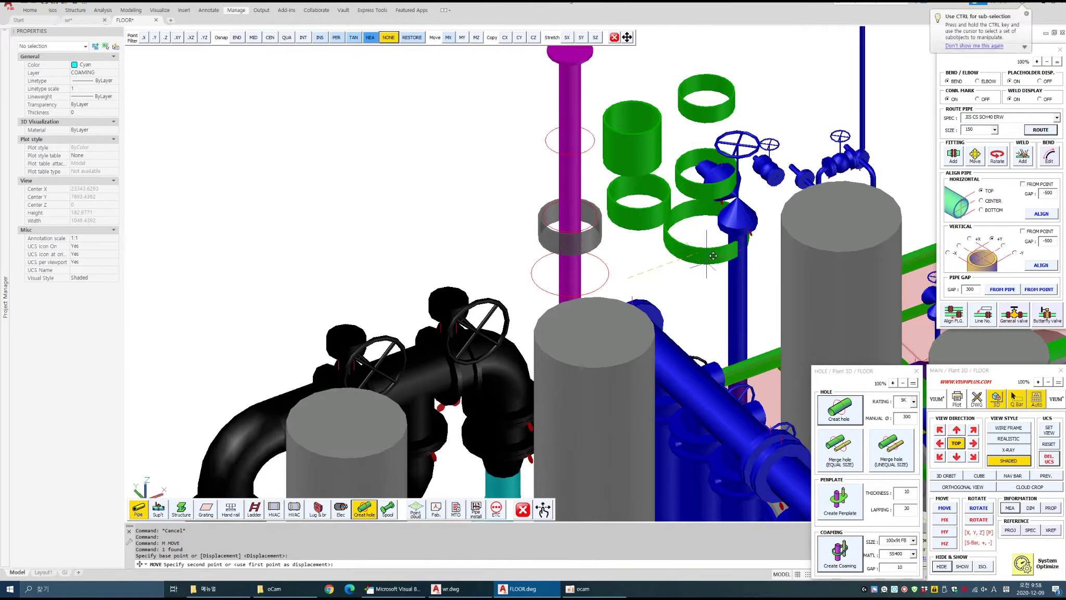
{"action": "left_click", "coordinate": [700, 263]}
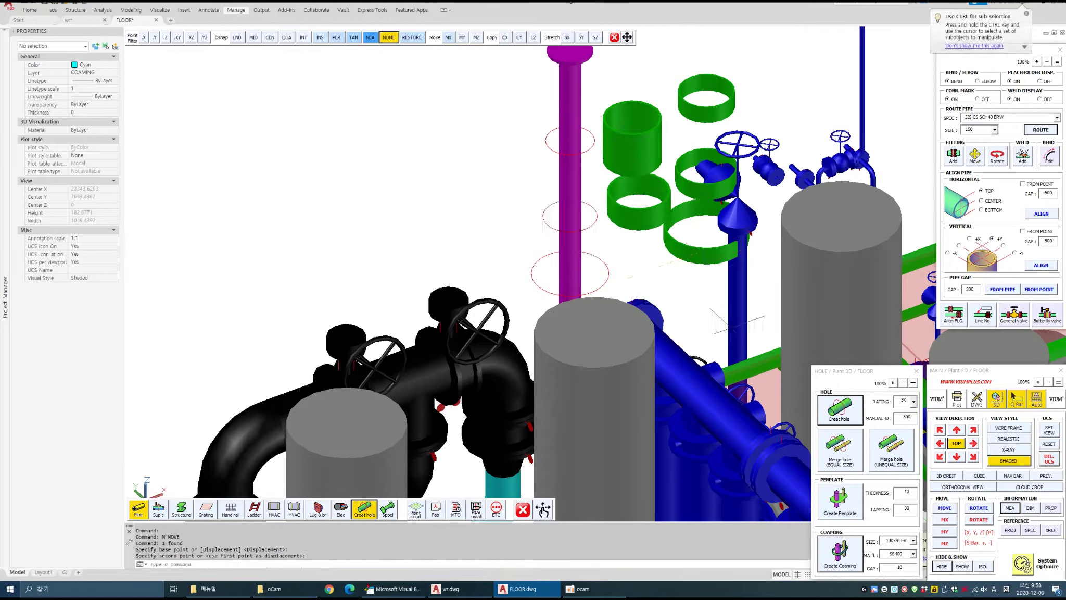
Step: Set the coaming-to-hole gap to 50 and create a 100x9t FB coaming on the uppermost hole
{"action": "left_click", "coordinate": [914, 555]}
{"action": "left_click", "coordinate": [904, 568]}
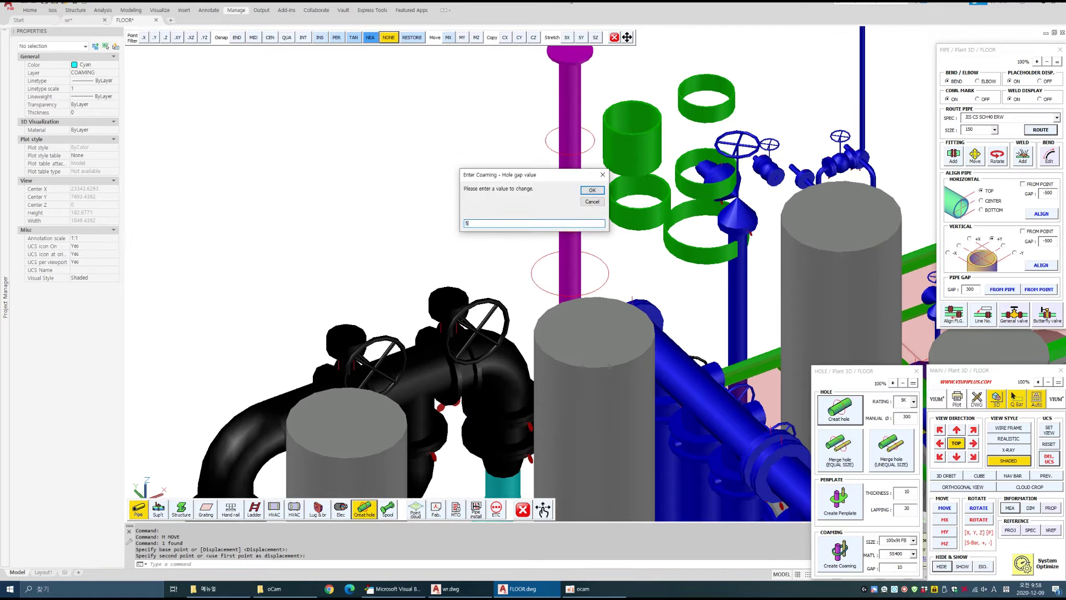
{"action": "key", "text": "Return"}
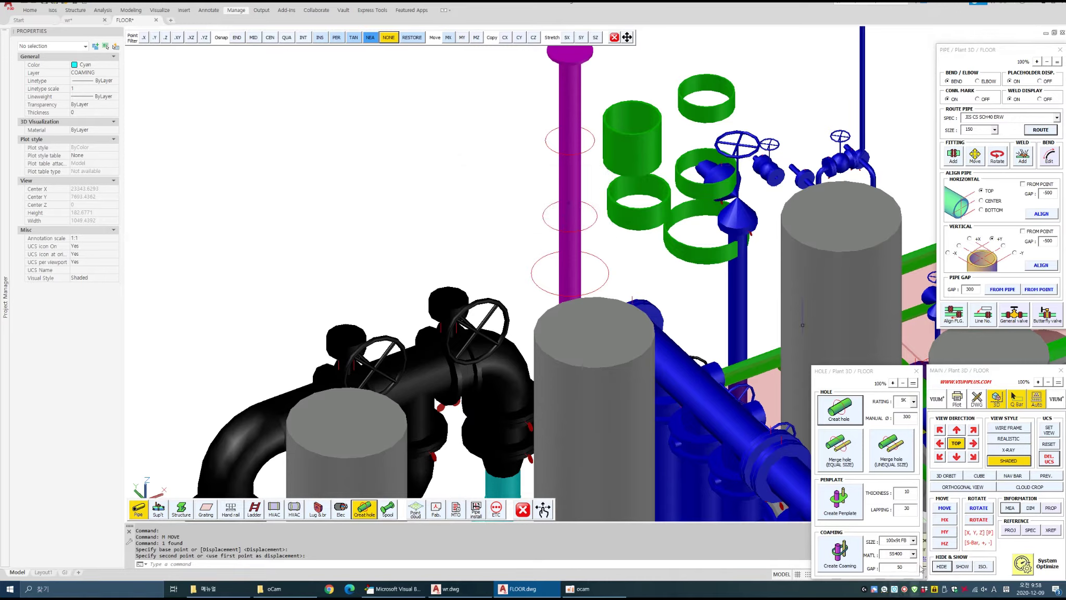
{"action": "left_click", "coordinate": [858, 545]}
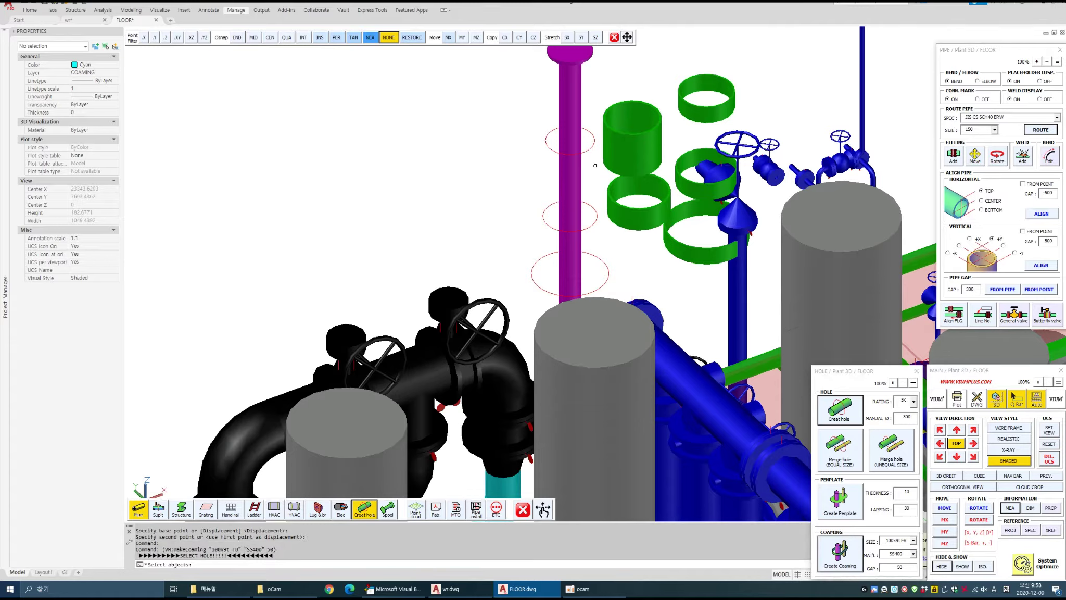
{"action": "left_click", "coordinate": [588, 139]}
{"action": "key", "text": "Return"}
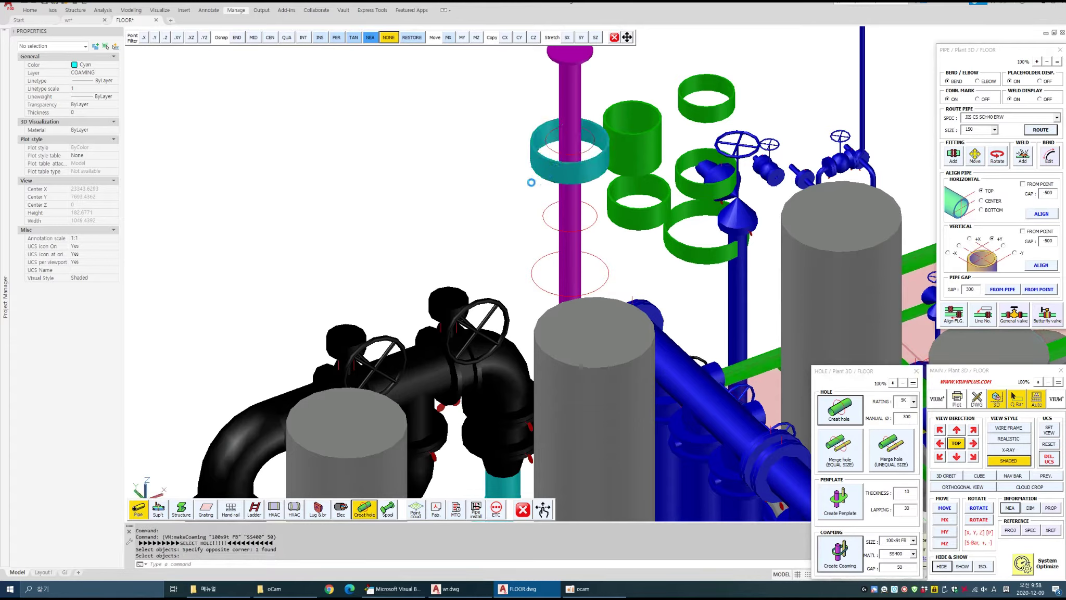
Step: Set the UCS to World and move the uppermost 100x9t FB coaming off the magenta pipe, beyond the highest 75x6t coaming
{"action": "type", "text": "ucs"}
{"action": "key", "text": "Return"}
{"action": "type", "text": "w"}
{"action": "key", "text": "Return"}
{"action": "left_click", "coordinate": [519, 185]}
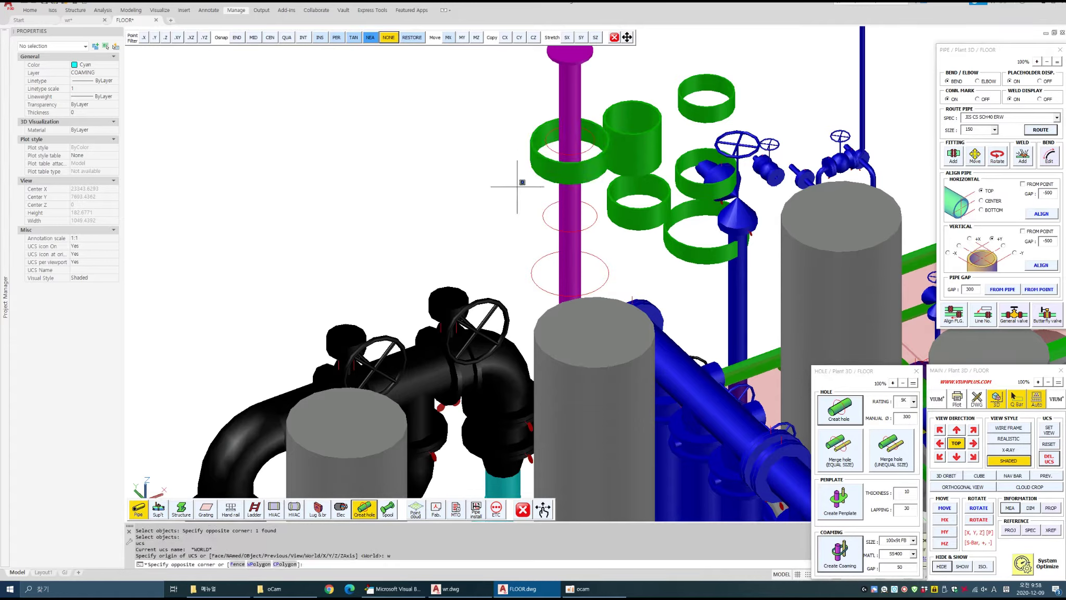
{"action": "key", "text": "Escape"}
{"action": "left_click", "coordinate": [532, 157]}
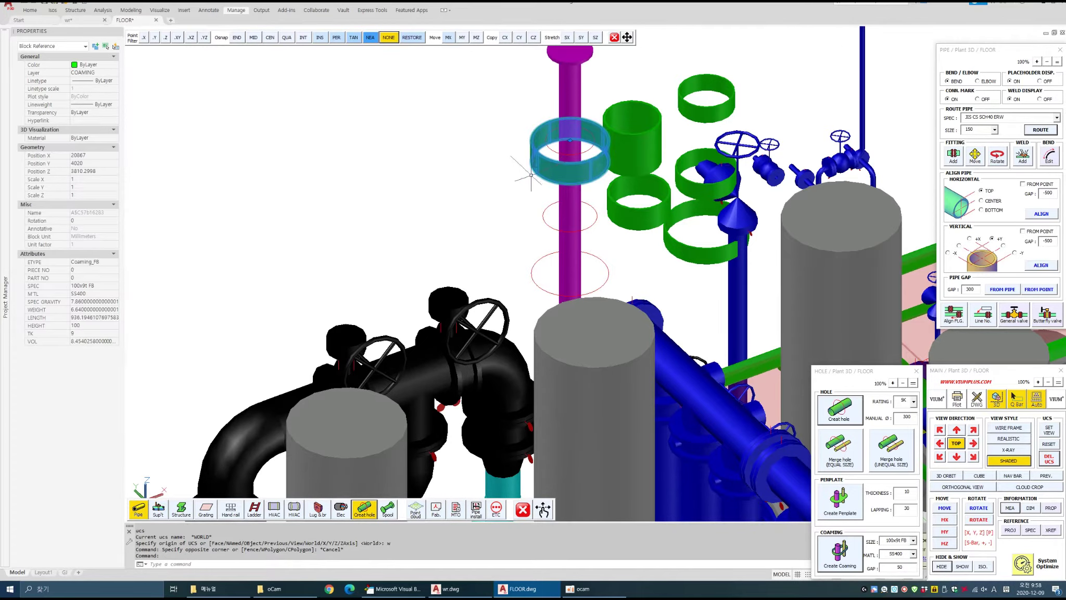
{"action": "type", "text": "m"}
{"action": "key", "text": "Return"}
{"action": "left_click", "coordinate": [500, 204]}
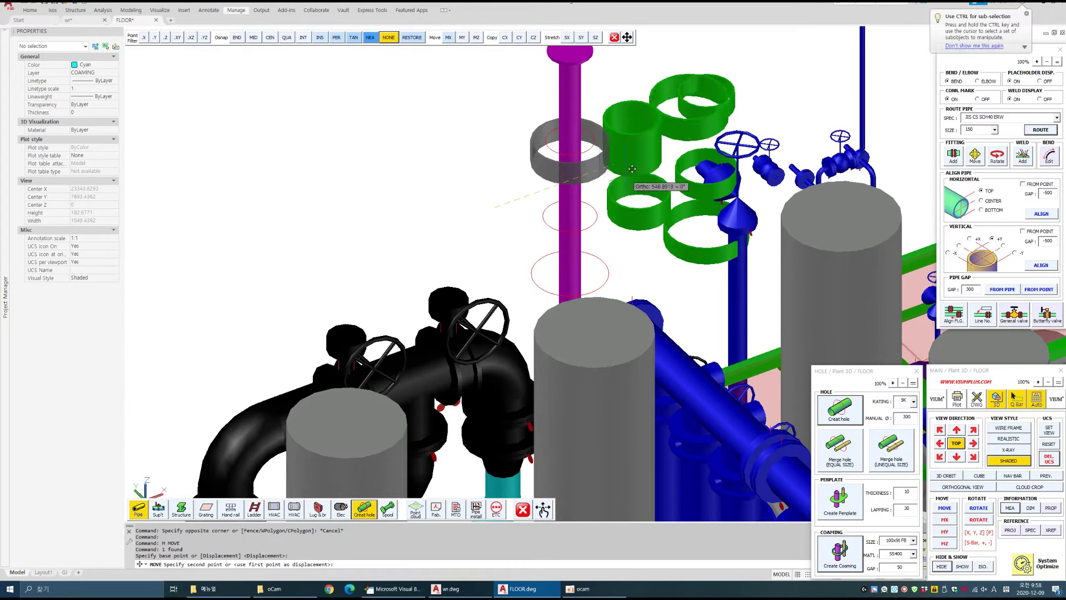
{"action": "left_click", "coordinate": [738, 166]}
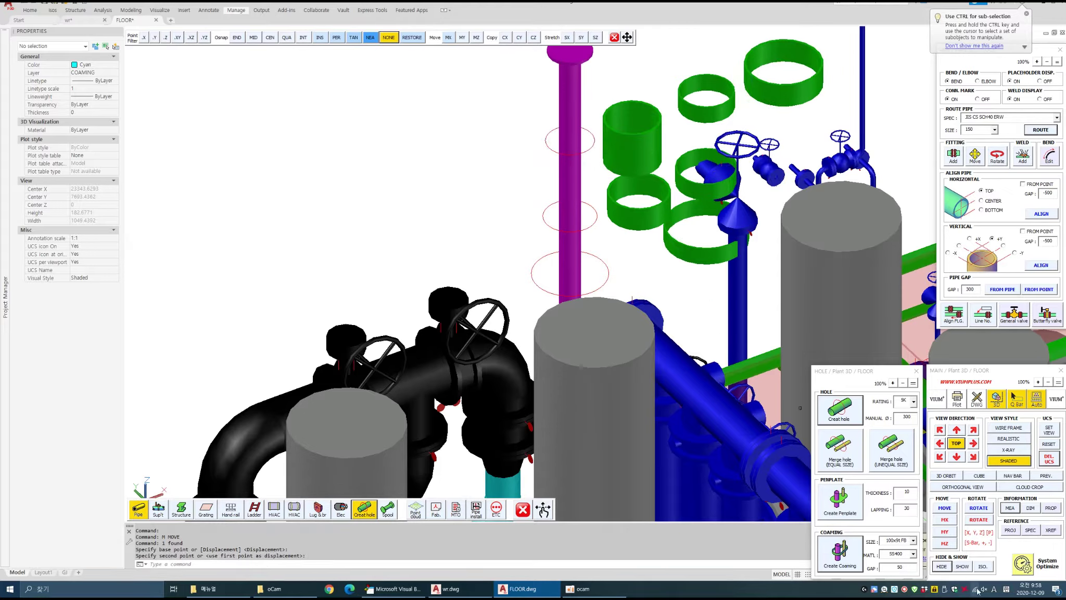
Step: Set the coaming-to-hole gap to 5 and create a 200x10t FB coaming on the lowest hole of the magenta pipe
{"action": "left_click", "coordinate": [909, 567]}
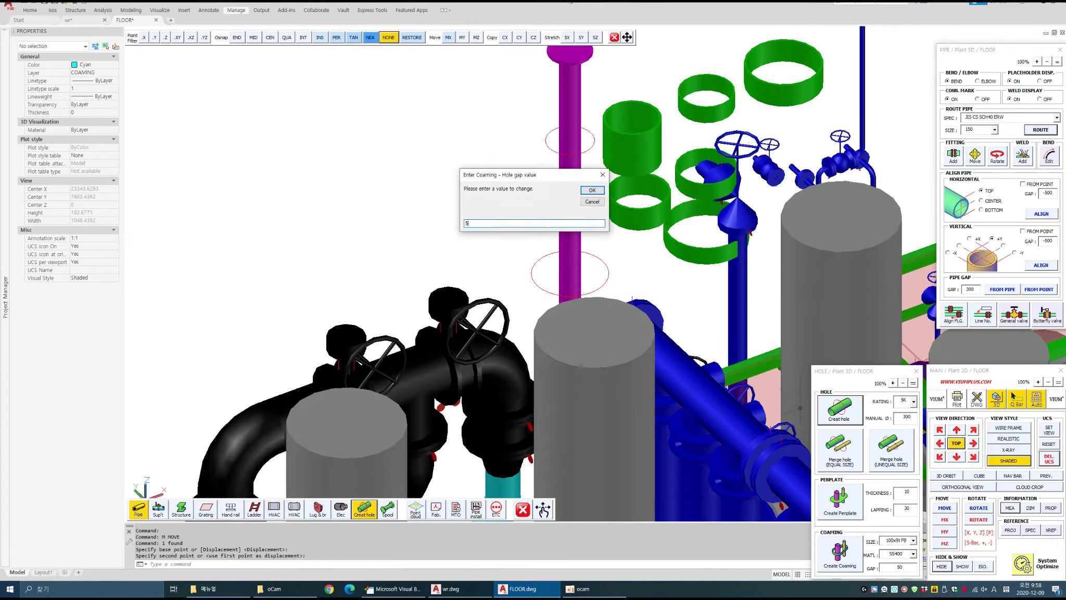
{"action": "key", "text": "Return"}
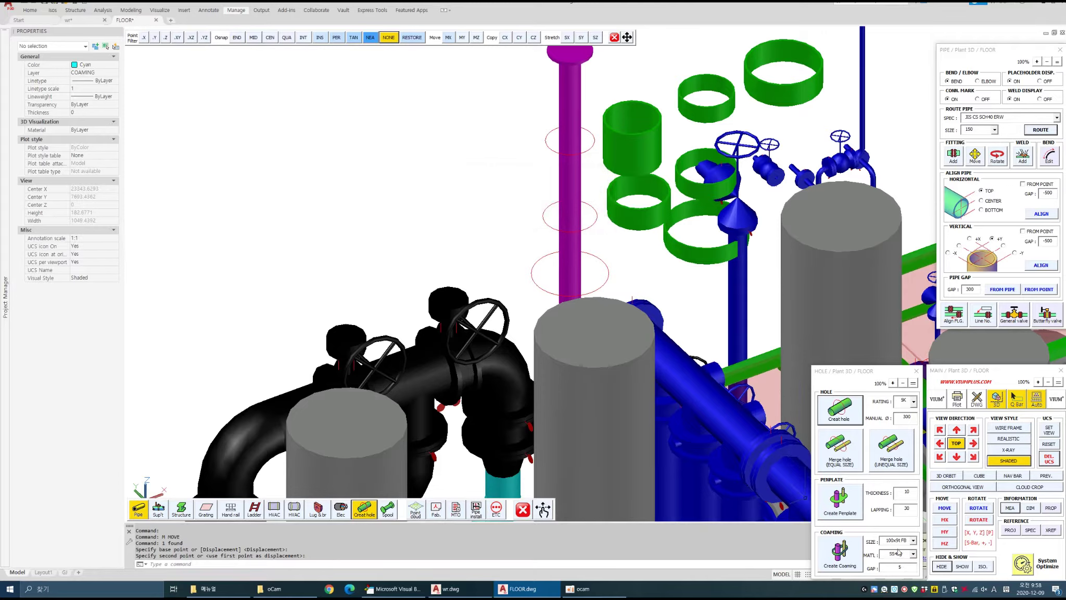
{"action": "left_click", "coordinate": [914, 541]}
{"action": "left_click", "coordinate": [897, 563]}
{"action": "left_click", "coordinate": [848, 553]}
{"action": "left_click", "coordinate": [640, 285]}
{"action": "left_click", "coordinate": [579, 227]}
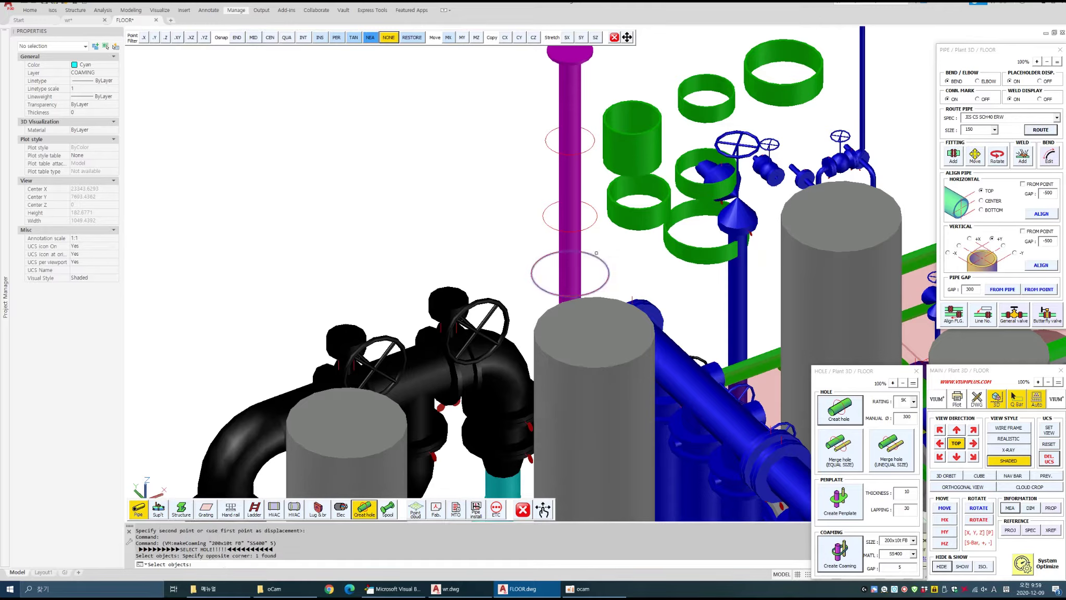
{"action": "key", "text": "Return"}
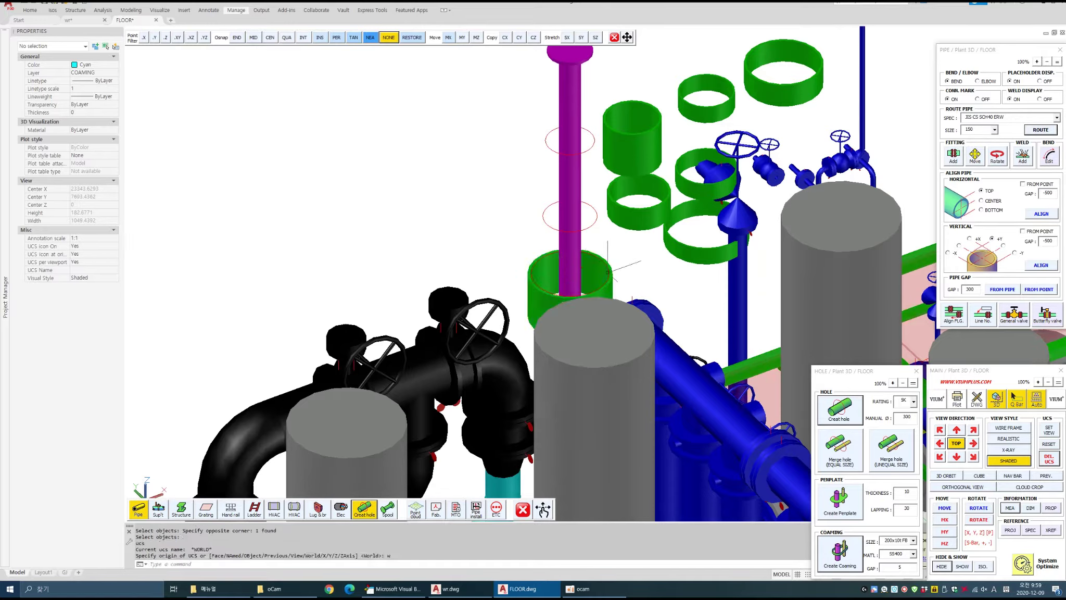
Step: Move the lowest 200x10t FB coaming off the magenta pipe to a spot below the 100x9t coaming
{"action": "left_click", "coordinate": [610, 288]}
{"action": "type", "text": "m"}
{"action": "key", "text": "Return"}
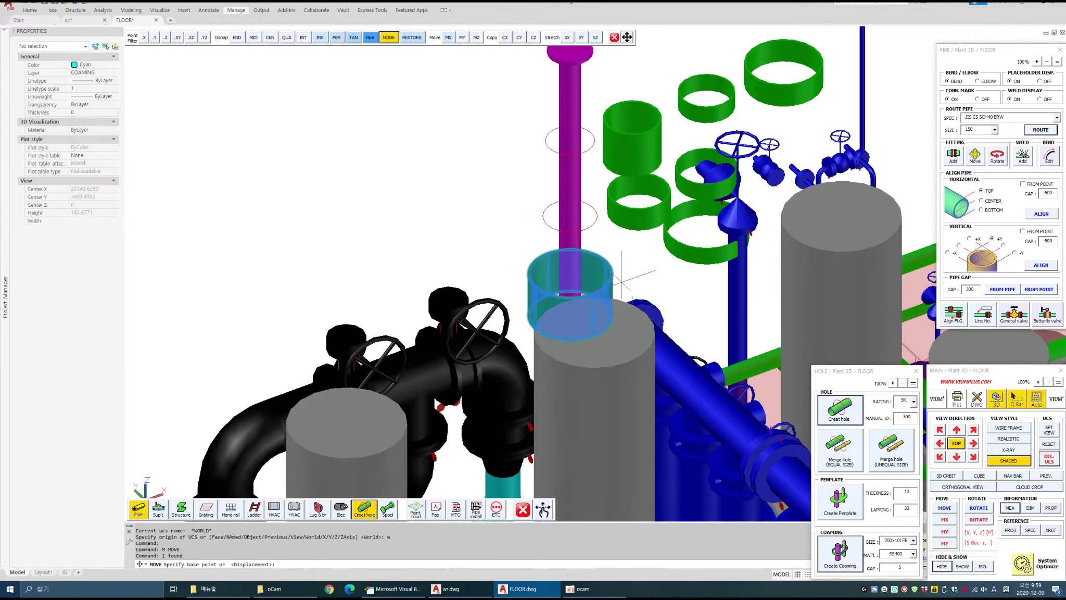
{"action": "left_click", "coordinate": [670, 284]}
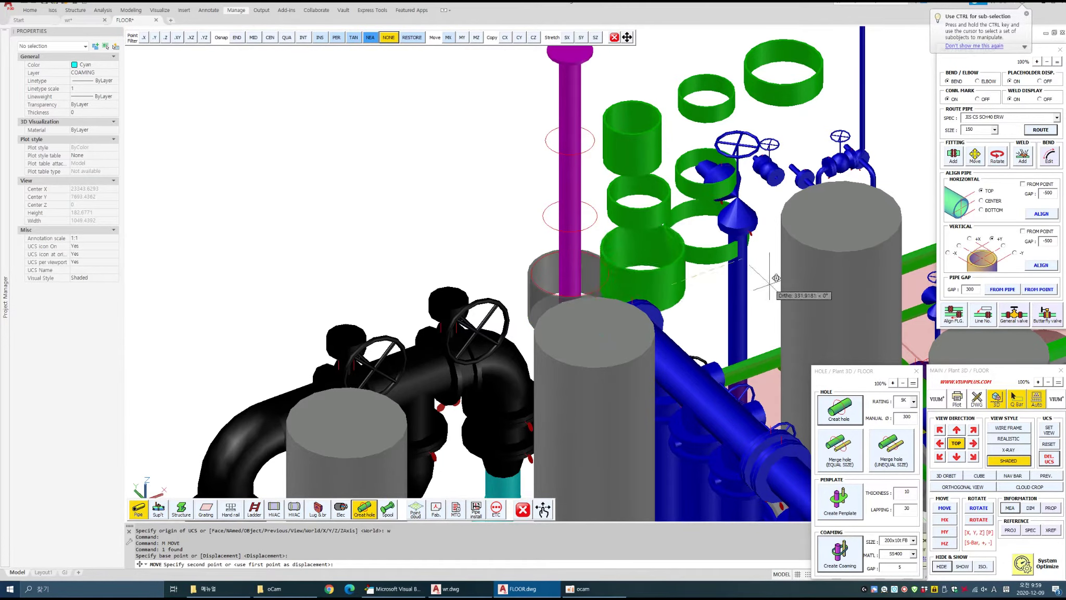
{"action": "left_click", "coordinate": [748, 249]}
Step: Create a 75x6t FB coaming with a gap of 10 on the upper elongated hole around the twin magenta pipes
{"action": "middle_click_drag", "start_coordinate": [695, 236], "coordinate": [627, 213], "text": "shift"}
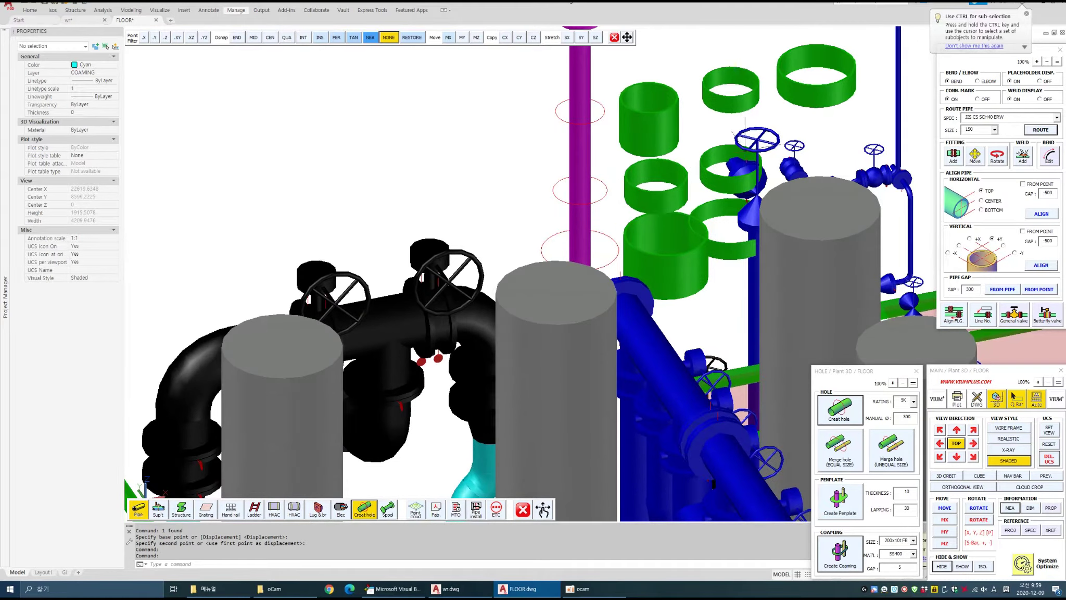
{"action": "scroll", "coordinate": [428, 199], "scroll_direction": "down", "scroll_amount": 5}
{"action": "scroll", "coordinate": [354, 238], "scroll_direction": "up", "scroll_amount": 4}
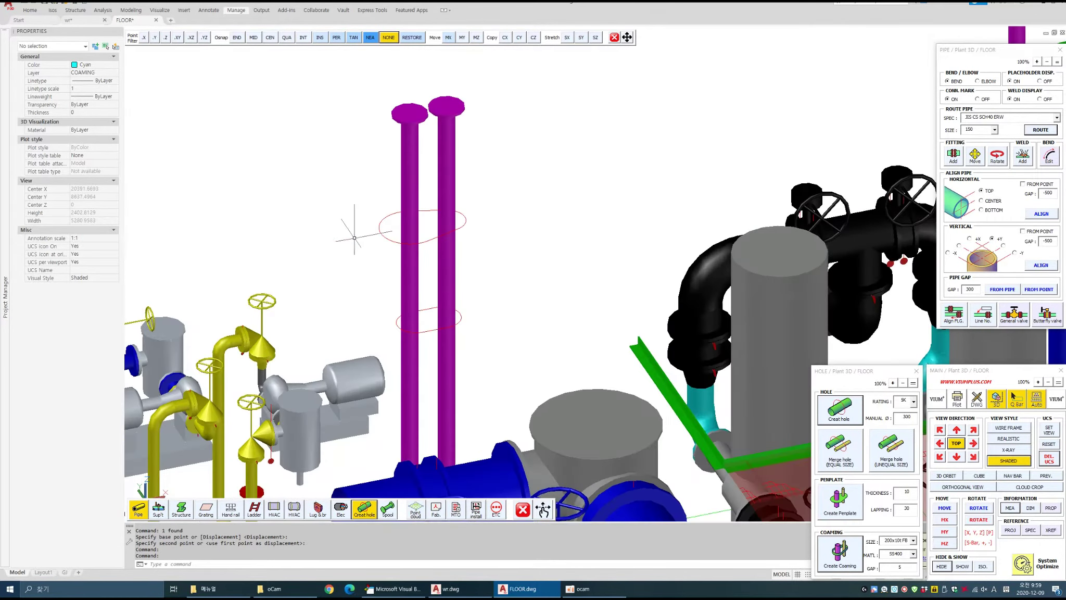
{"action": "left_click", "coordinate": [908, 566]}
{"action": "type", "text": "10"}
{"action": "key", "text": "Return"}
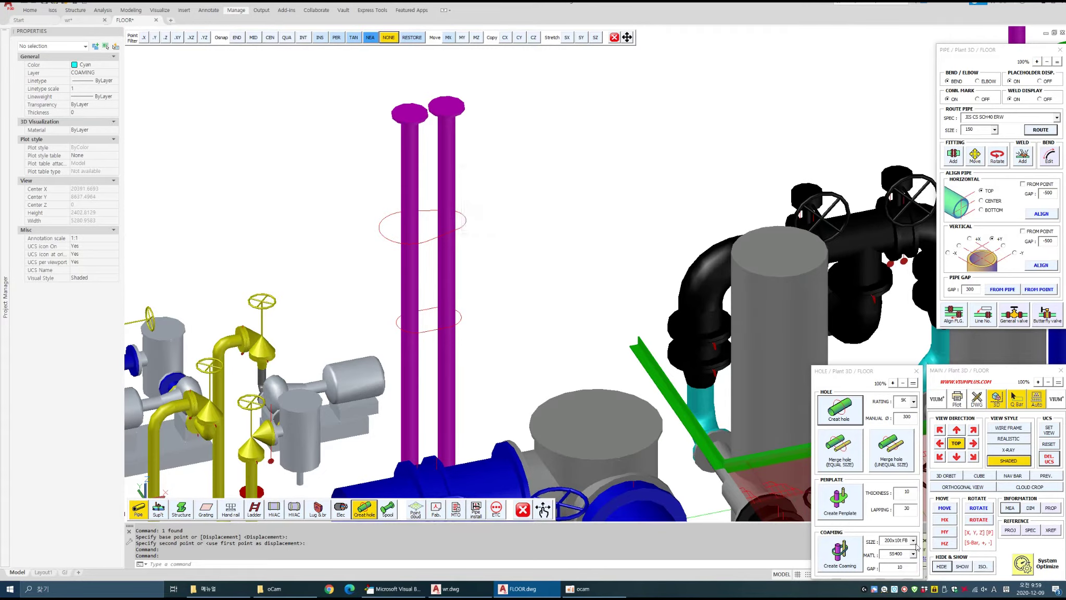
{"action": "left_click", "coordinate": [913, 541]}
{"action": "left_click", "coordinate": [907, 549]}
{"action": "left_click", "coordinate": [840, 551]}
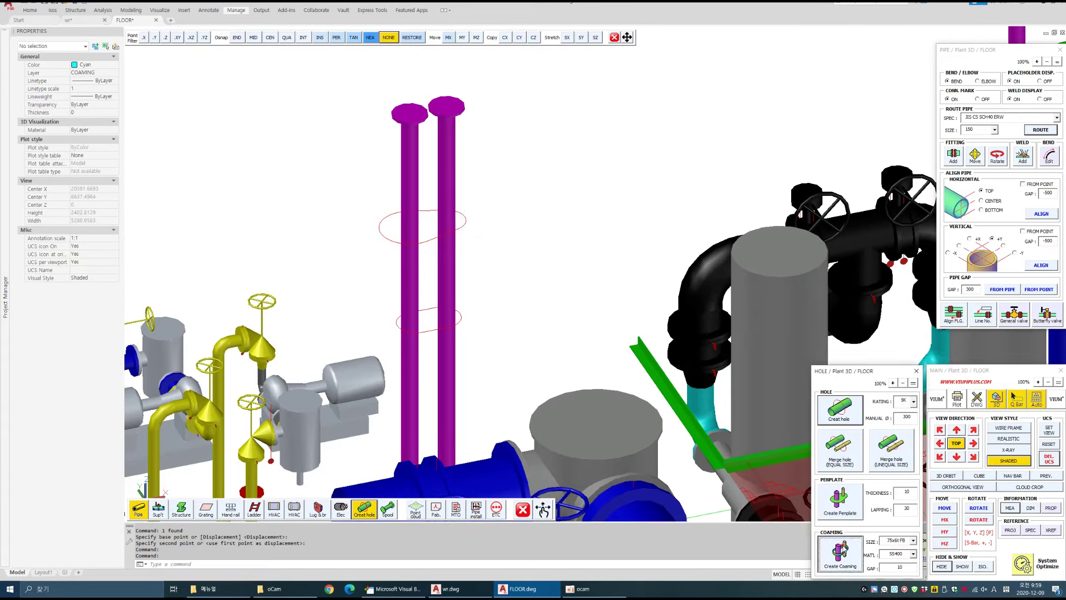
{"action": "left_click", "coordinate": [497, 242]}
{"action": "left_click", "coordinate": [436, 190]}
{"action": "key", "text": "Return"}
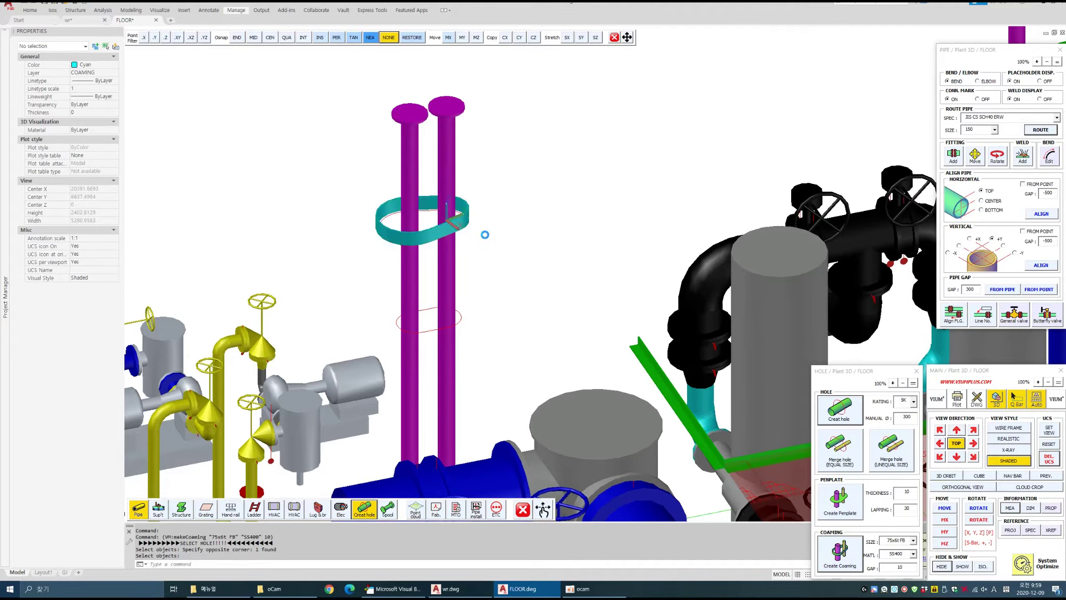
Step: Set the coaming gap to 50 and create a 75x6t FB coaming on the lower elongated hole around the twin magenta pipes
{"action": "scroll", "coordinate": [380, 216], "scroll_direction": "up", "scroll_amount": 3}
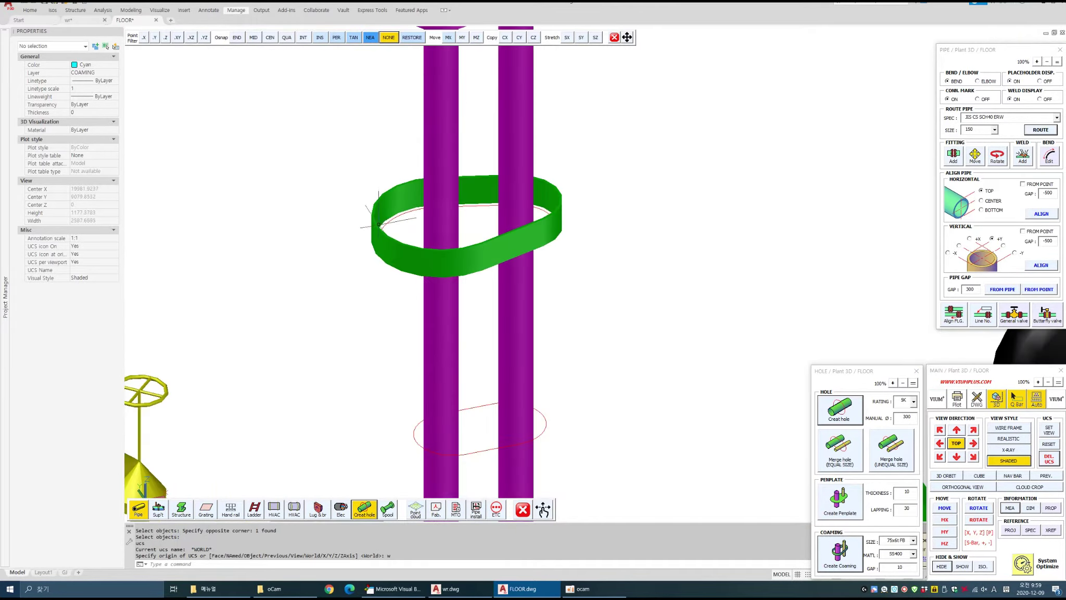
{"action": "middle_click_drag", "start_coordinate": [445, 195], "coordinate": [442, 277], "text": "shift"}
{"action": "scroll", "coordinate": [396, 376], "scroll_direction": "up", "scroll_amount": 5}
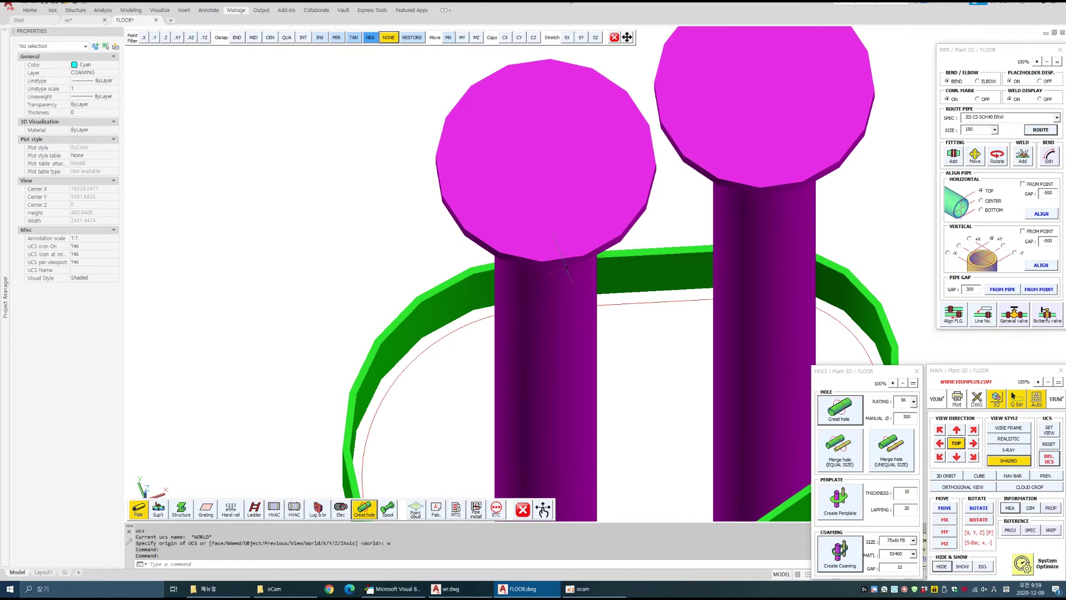
{"action": "scroll", "coordinate": [567, 265], "scroll_direction": "down", "scroll_amount": 5}
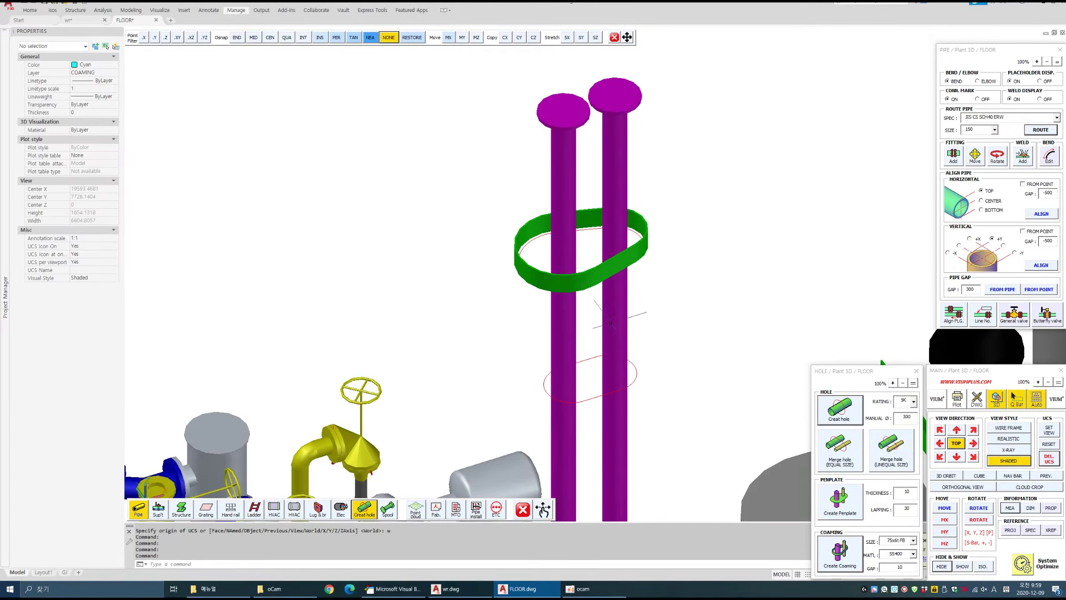
{"action": "left_click", "coordinate": [906, 566]}
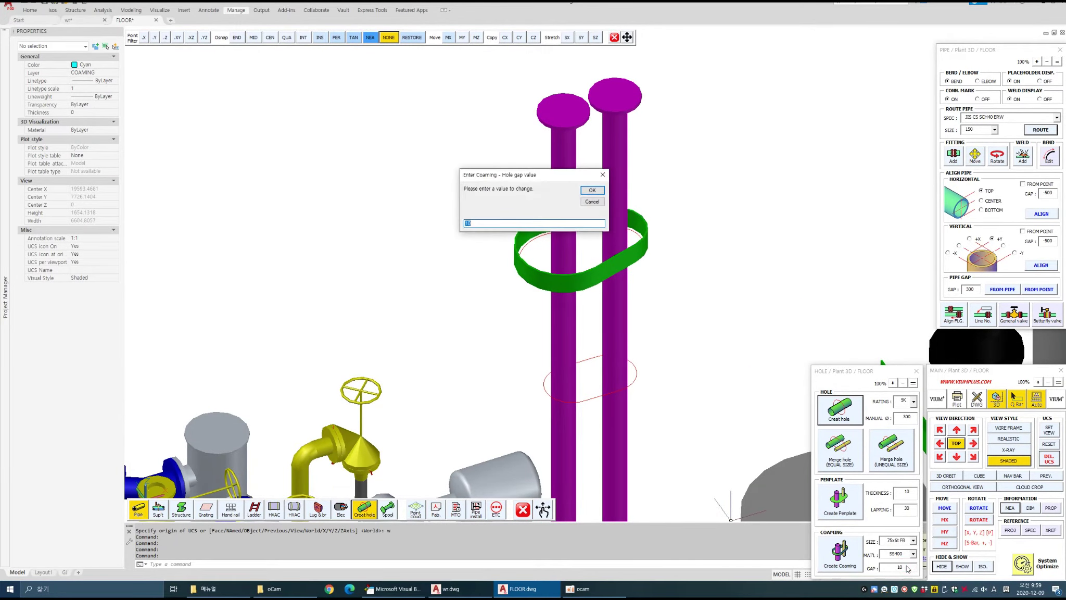
{"action": "key", "text": "Return"}
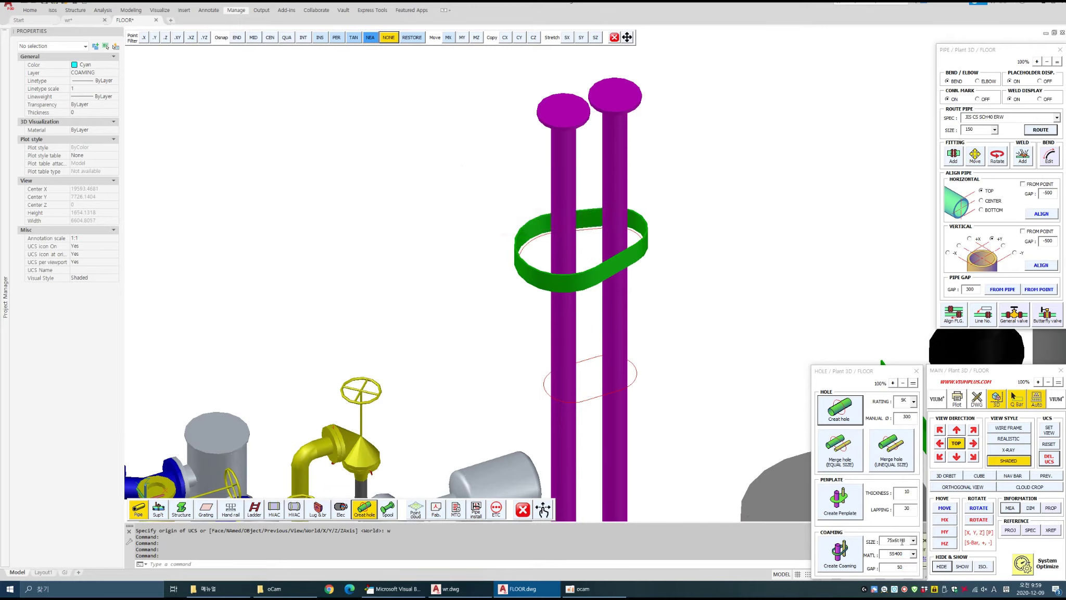
{"action": "left_click", "coordinate": [840, 550]}
{"action": "left_click", "coordinate": [656, 411]}
{"action": "left_click", "coordinate": [559, 333]}
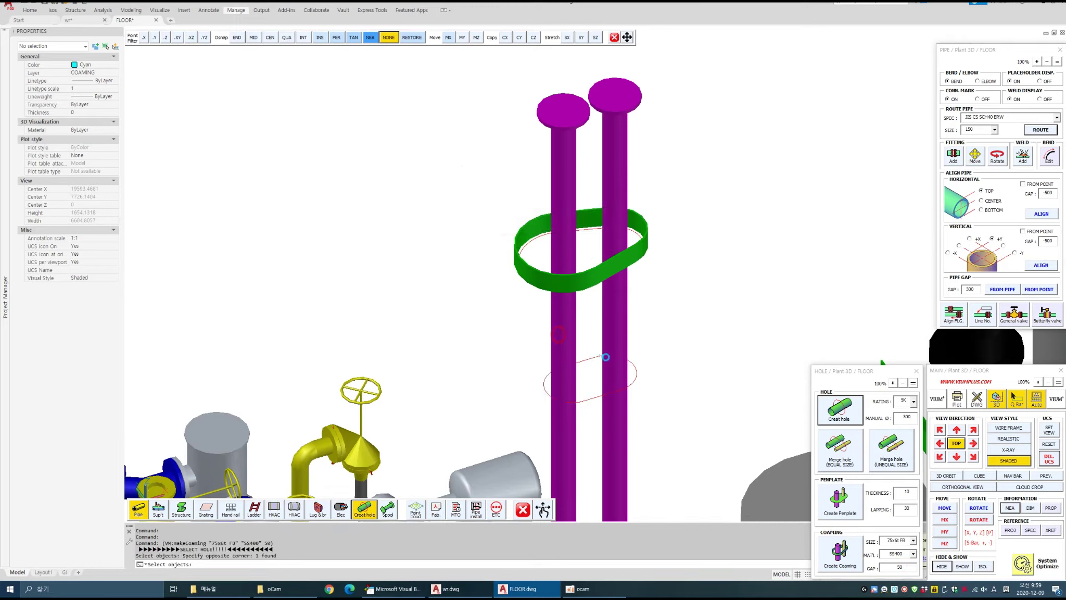
{"action": "key", "text": "Return"}
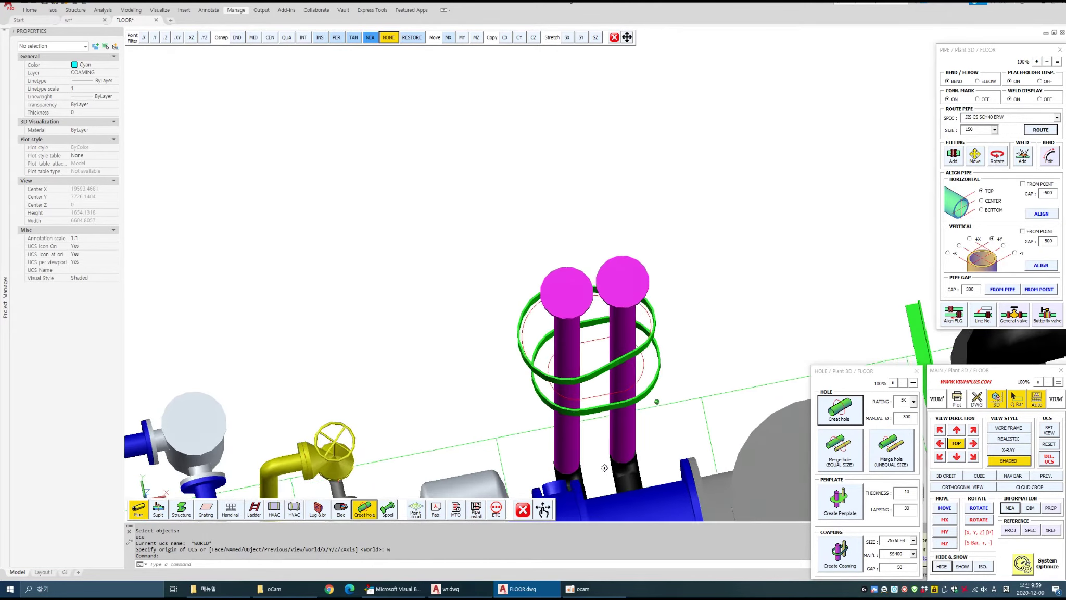
Step: Set the coaming gap to 10 and create a 75x6t FB coaming on the merged hole around the three red pipes and one blue pipe
{"action": "middle_click_drag", "start_coordinate": [584, 491], "coordinate": [617, 393], "text": "shift"}
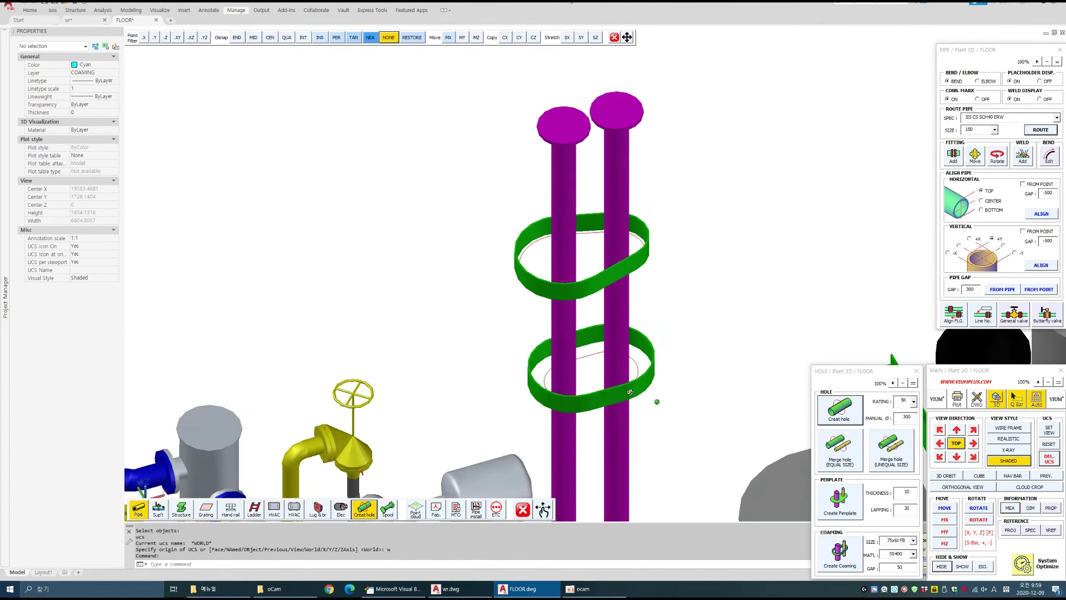
{"action": "scroll", "coordinate": [605, 245], "scroll_direction": "down", "scroll_amount": 5}
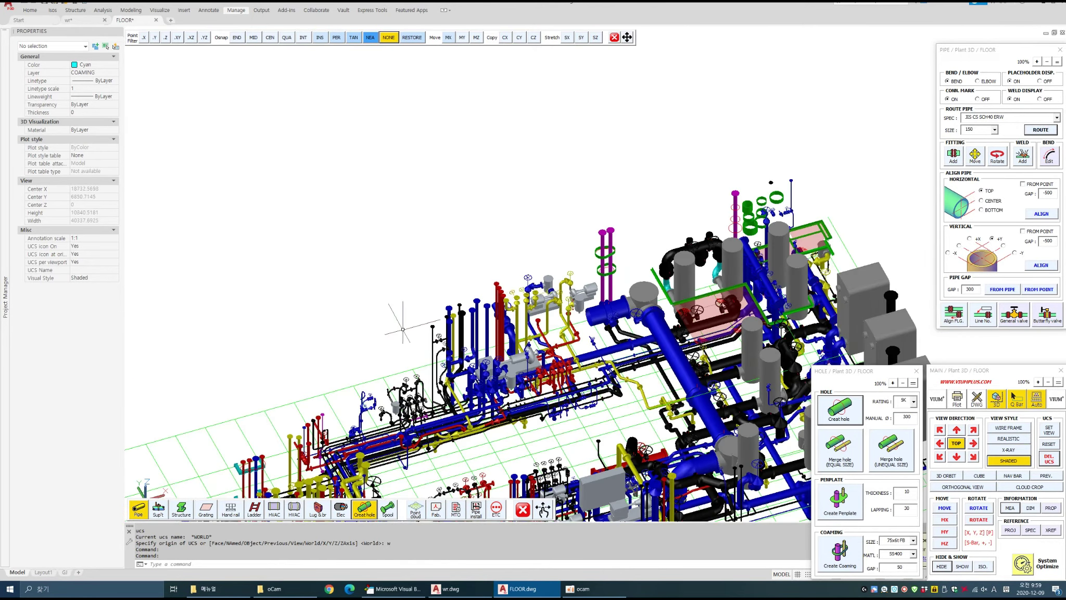
{"action": "middle_click_drag", "start_coordinate": [403, 333], "coordinate": [745, 178]}
{"action": "scroll", "coordinate": [605, 306], "scroll_direction": "up", "scroll_amount": 4}
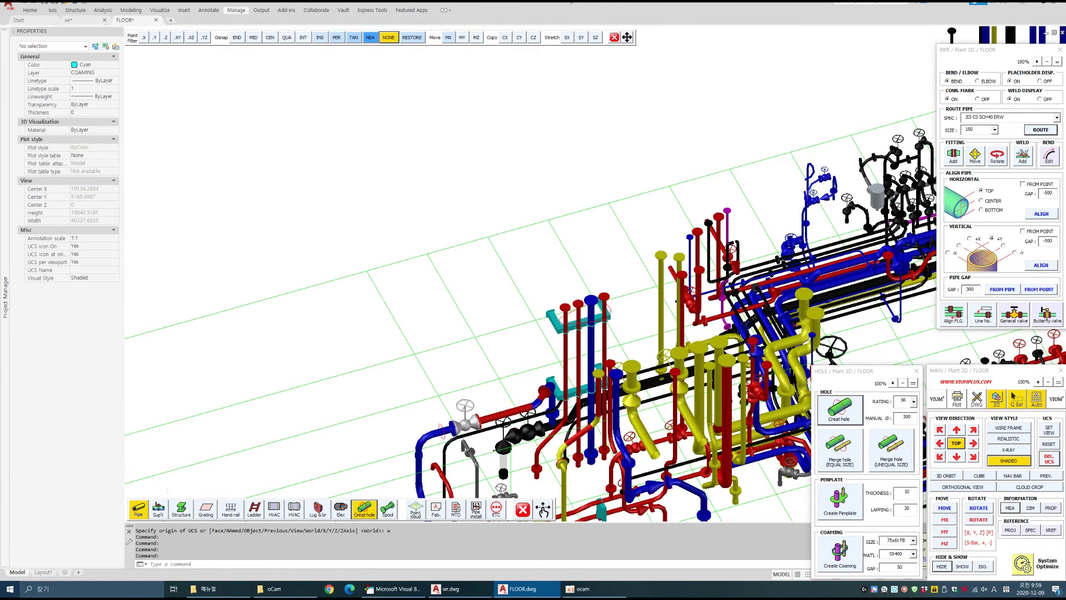
{"action": "scroll", "coordinate": [573, 315], "scroll_direction": "up", "scroll_amount": 8}
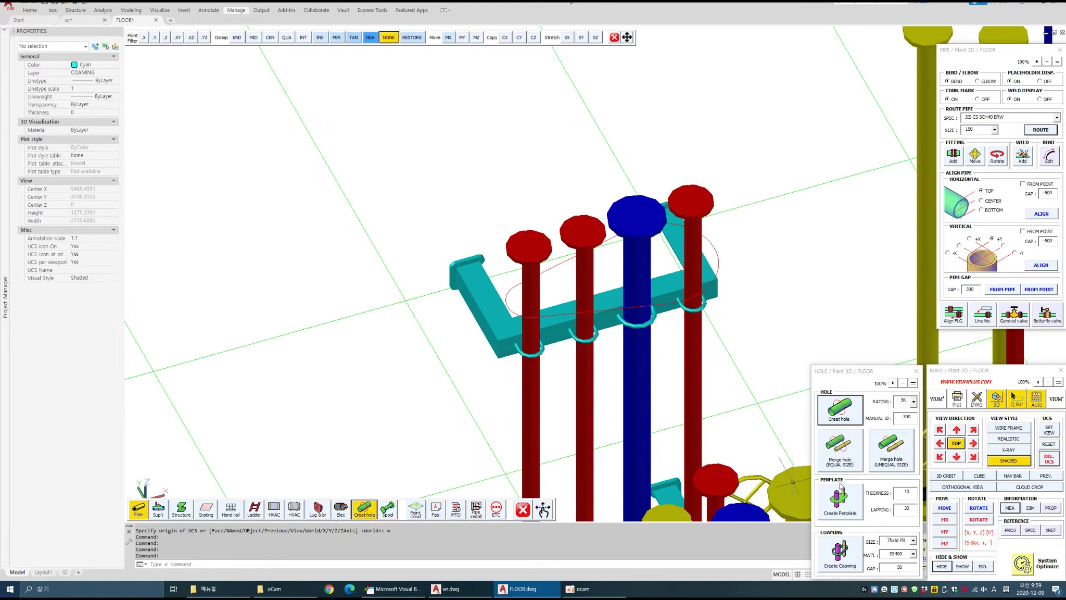
{"action": "left_click", "coordinate": [903, 567]}
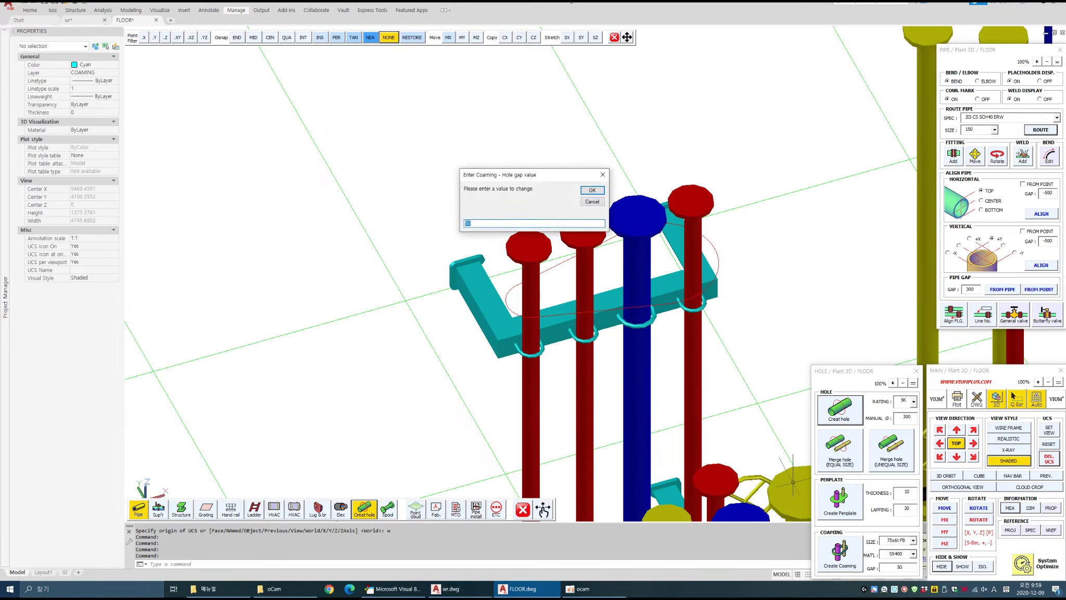
{"action": "type", "text": "10"}
{"action": "key", "text": "Return"}
{"action": "left_click", "coordinate": [767, 305]}
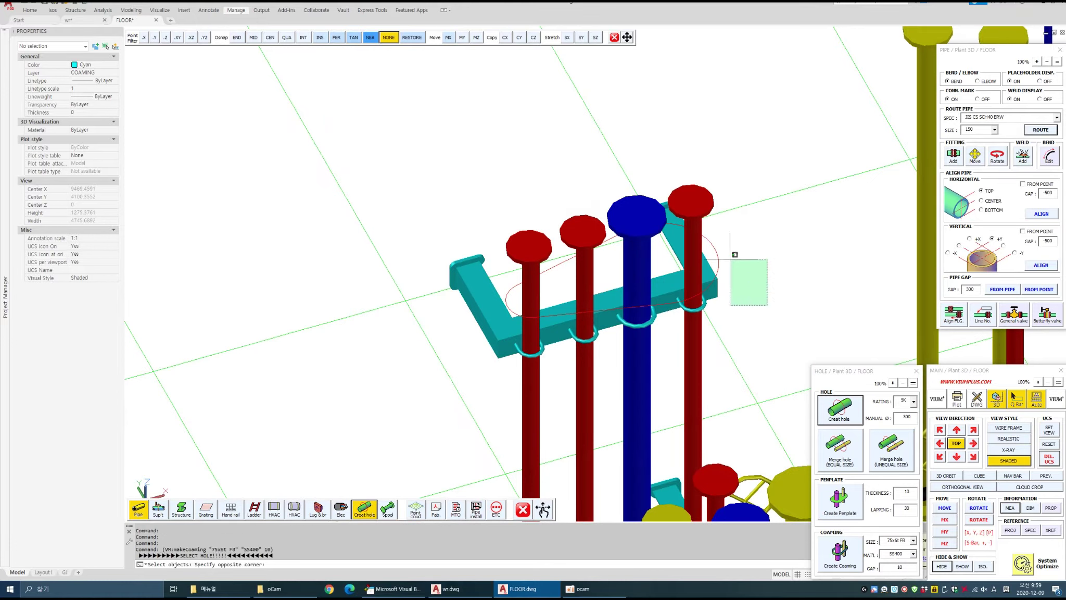
{"action": "left_click", "coordinate": [712, 230]}
{"action": "key", "text": "Return"}
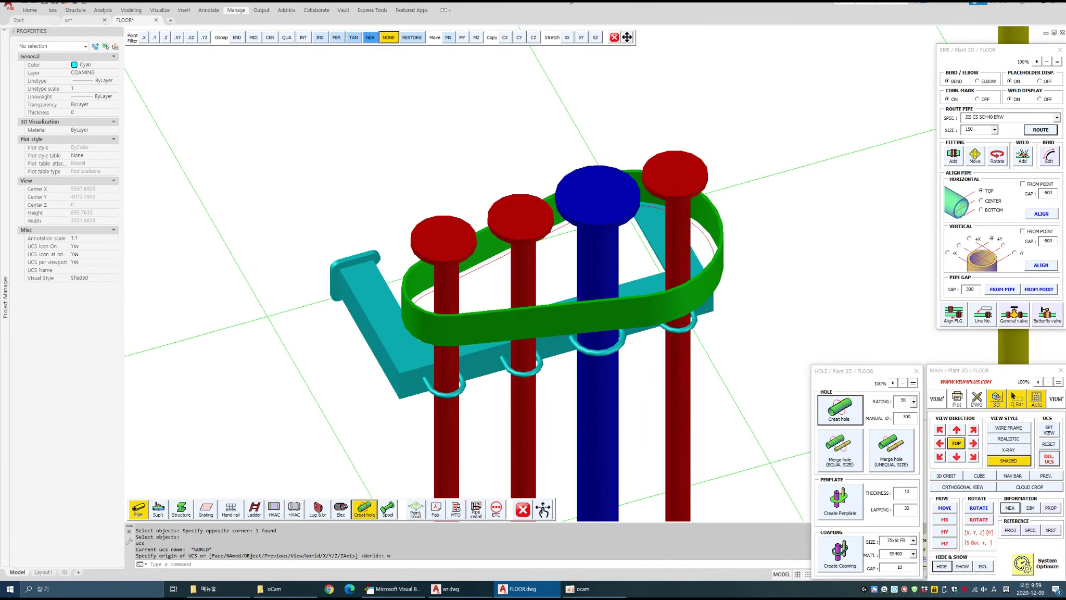
Step: Create a 75x6t FB coaming with a gap of 10 on the vertical hole around the horizontal blue pipe beside the grey valve
{"action": "scroll", "coordinate": [731, 299], "scroll_direction": "down", "scroll_amount": 2}
{"action": "mouse_move", "coordinate": [736, 293]}
{"action": "middle_mouse_down", "text": "shift"}
{"action": "mouse_move", "coordinate": [733, 251]}
{"action": "mouse_move", "coordinate": [729, 309]}
{"action": "mouse_move", "coordinate": [719, 305]}
{"action": "middle_mouse_up", "text": "shift"}
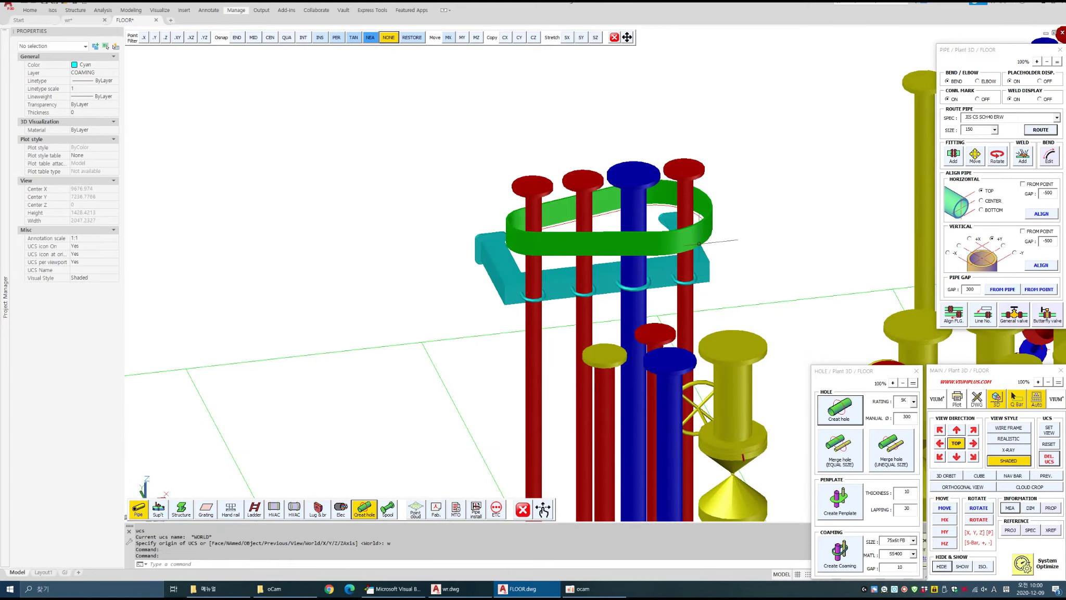
{"action": "scroll", "coordinate": [699, 243], "scroll_direction": "down", "scroll_amount": 4}
{"action": "middle_click_drag", "start_coordinate": [583, 334], "coordinate": [797, 224]}
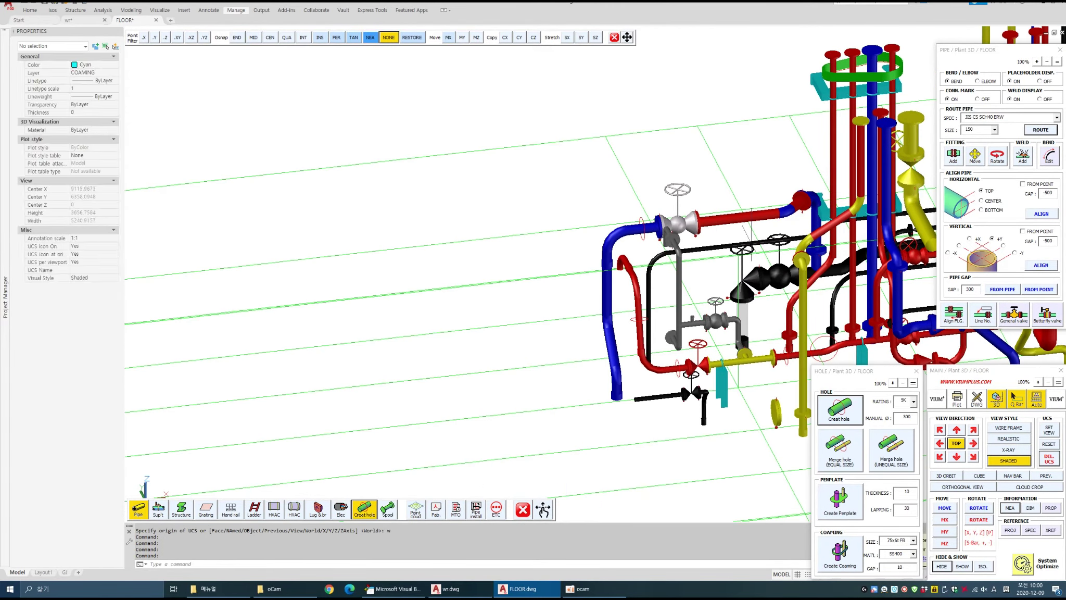
{"action": "middle_click_drag", "start_coordinate": [750, 252], "coordinate": [667, 284], "text": "shift"}
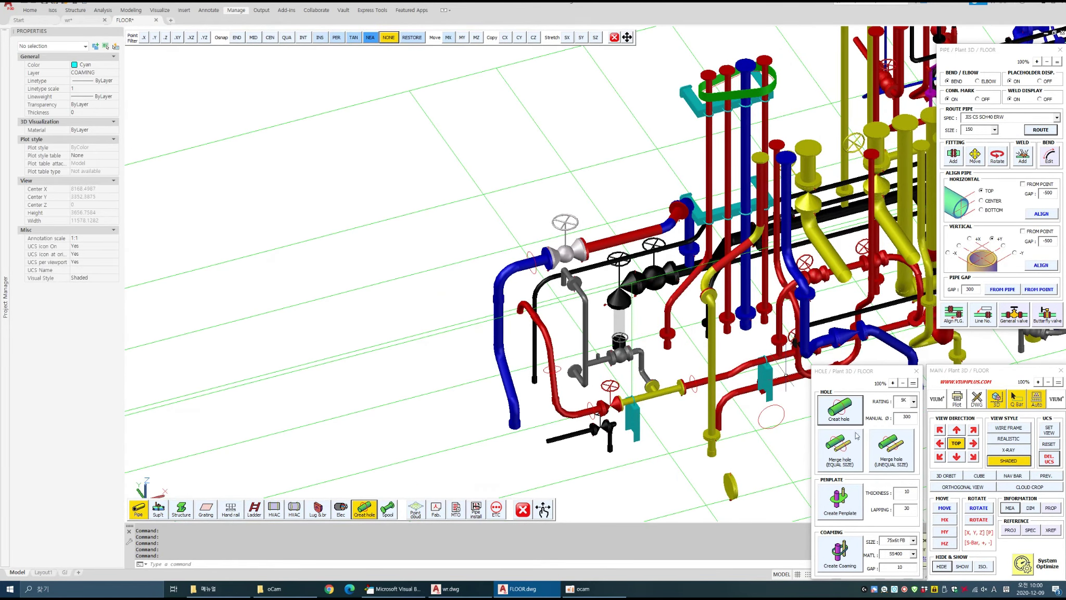
{"action": "left_click", "coordinate": [839, 552]}
{"action": "scroll", "coordinate": [541, 281], "scroll_direction": "up", "scroll_amount": 3}
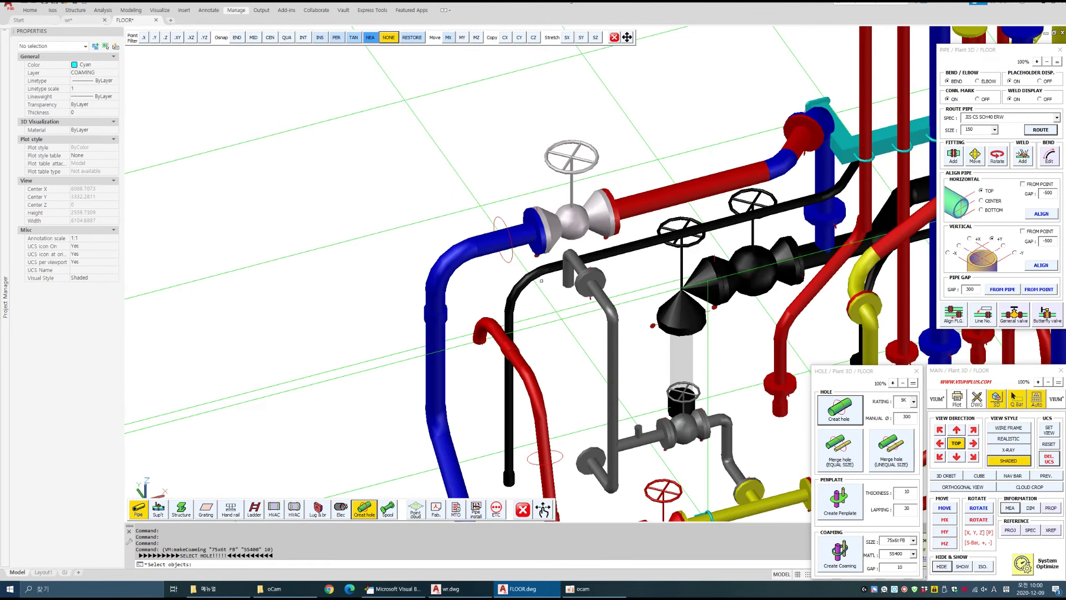
{"action": "left_click", "coordinate": [454, 232]}
{"action": "left_click", "coordinate": [563, 167]}
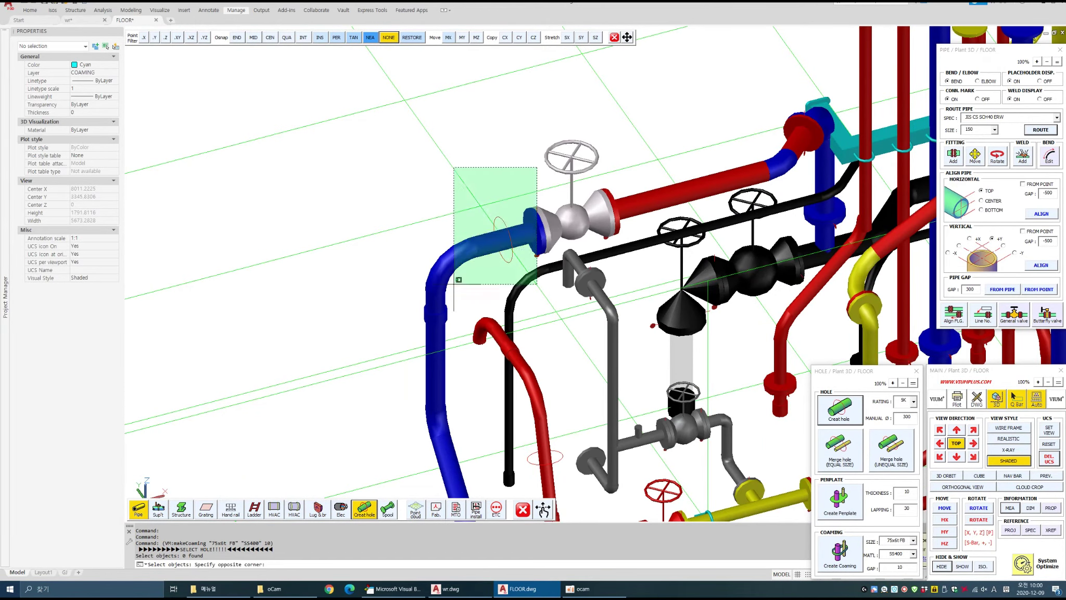
{"action": "left_click", "coordinate": [447, 310]}
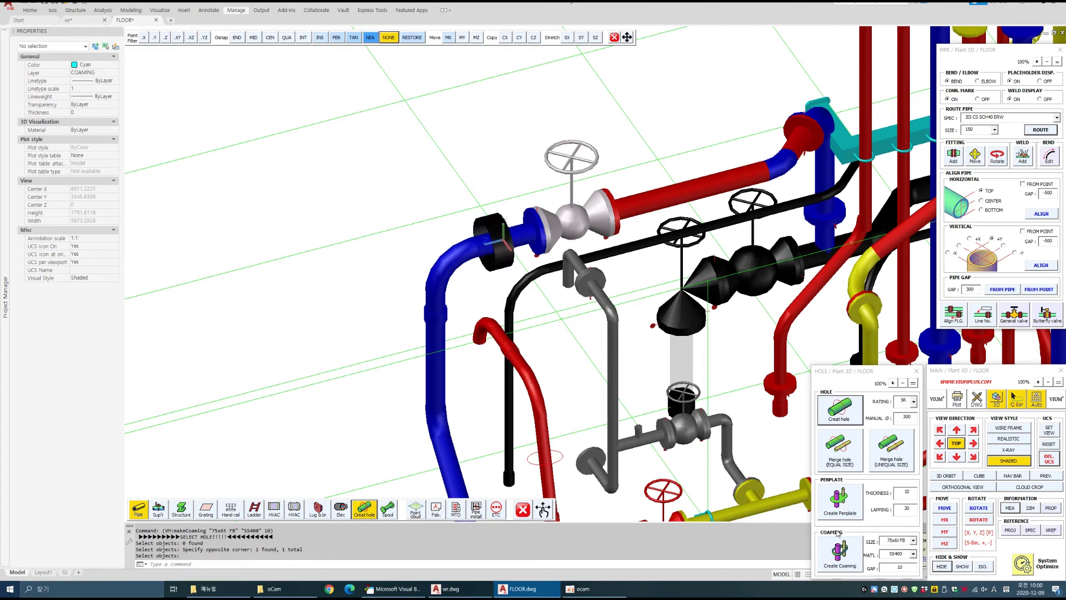
Step: Create 75x6t FB coamings with a gap of 10 around the descending red pipe and around the red pipe beside the yellow pipe's flange
{"action": "left_click", "coordinate": [840, 551]}
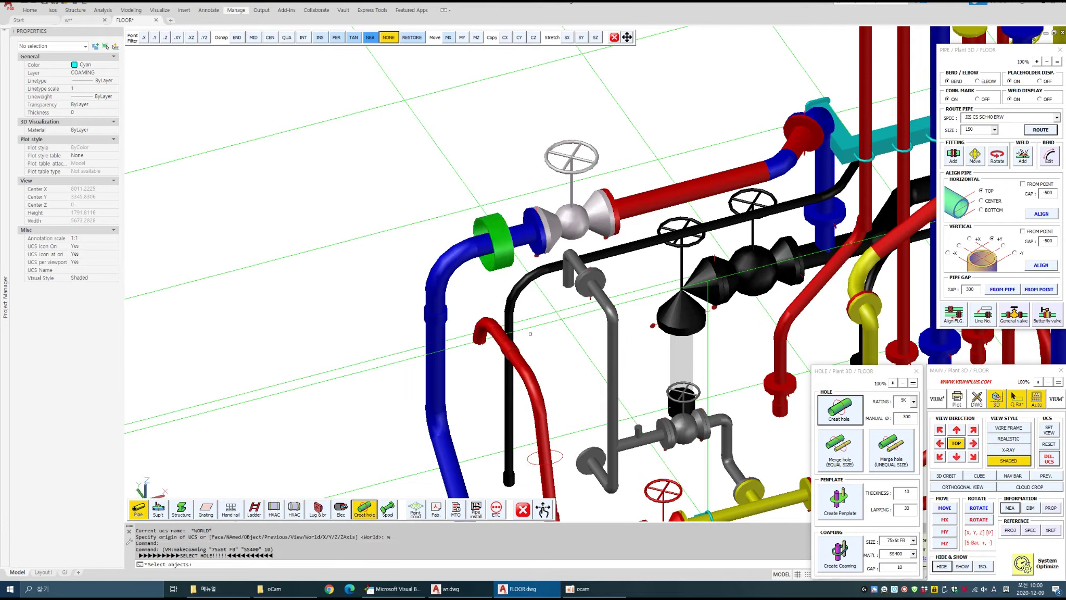
{"action": "left_click", "coordinate": [563, 479]}
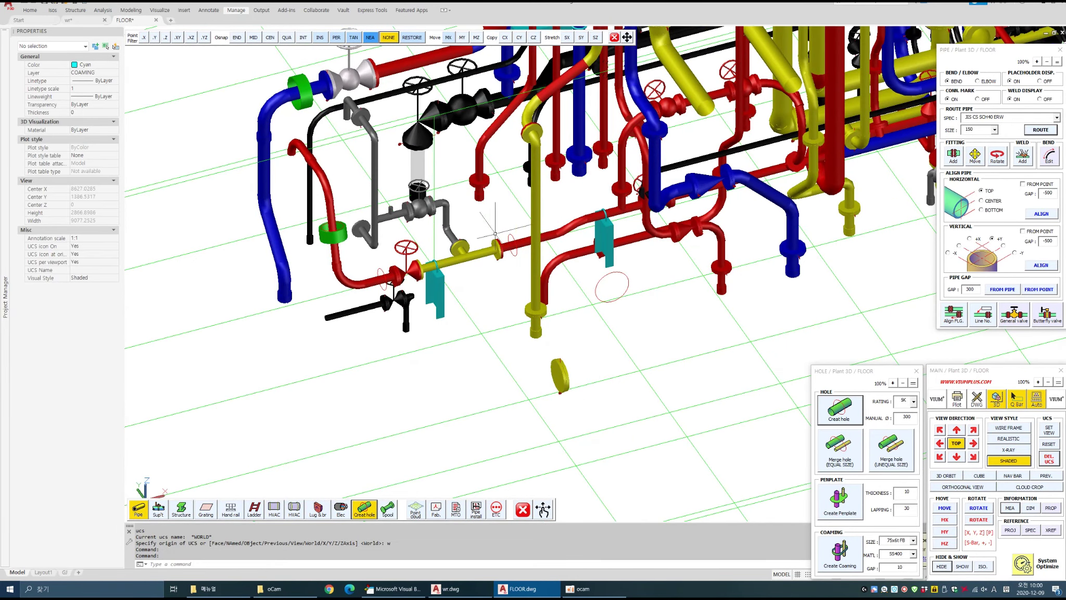
{"action": "scroll", "coordinate": [495, 234], "scroll_direction": "up", "scroll_amount": 2}
{"action": "left_click", "coordinate": [839, 552]}
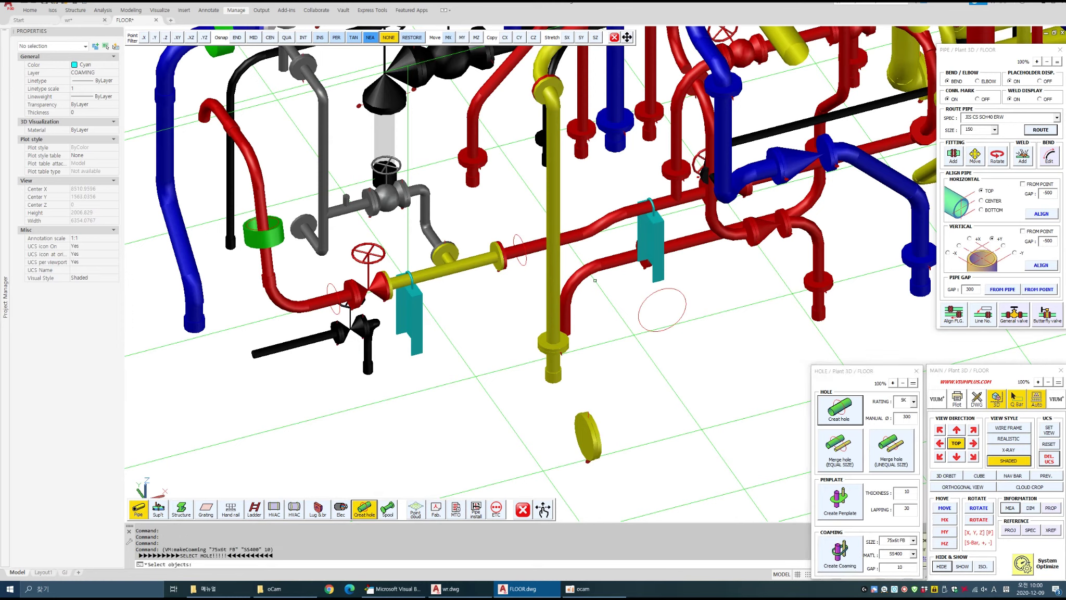
{"action": "left_click", "coordinate": [539, 178]}
{"action": "left_click", "coordinate": [445, 291]}
{"action": "key", "text": "Return"}
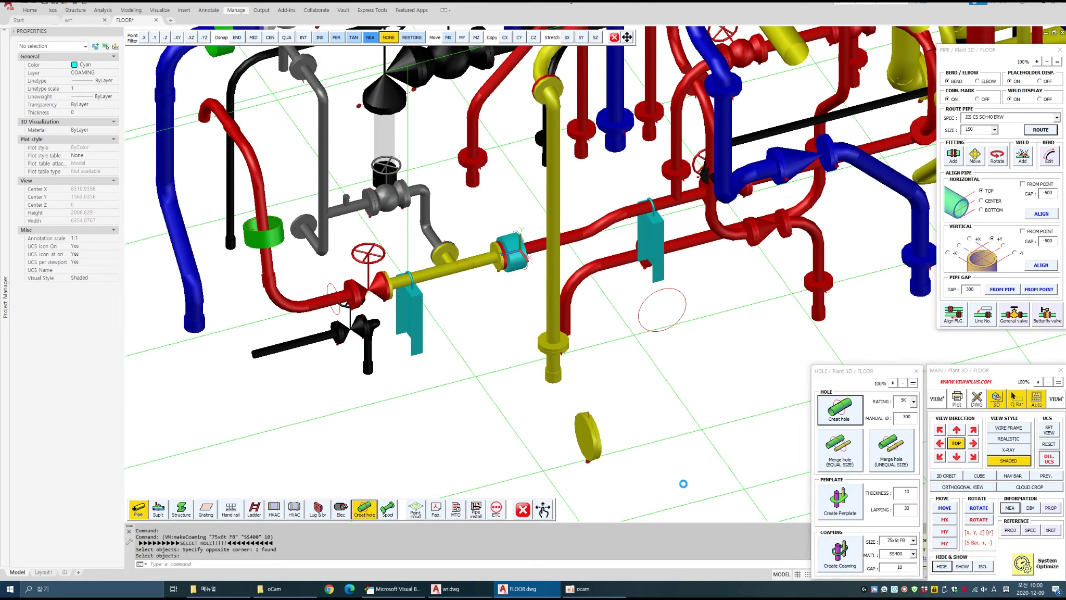
Step: Create a 75x6t FB coaming with a gap of 10 on the hole around the horizontal red pipe beside the red handwheel valve
{"action": "left_click", "coordinate": [838, 552]}
{"action": "left_click", "coordinate": [378, 379]}
{"action": "left_click", "coordinate": [284, 241]}
{"action": "scroll", "coordinate": [370, 307], "scroll_direction": "up", "scroll_amount": 3}
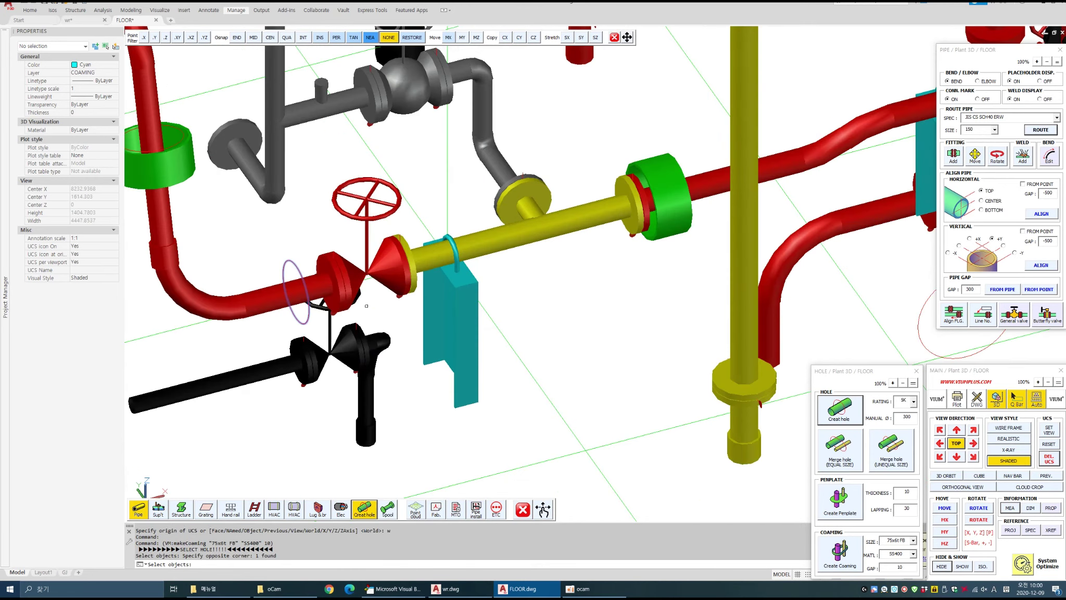
{"action": "key", "text": "Return"}
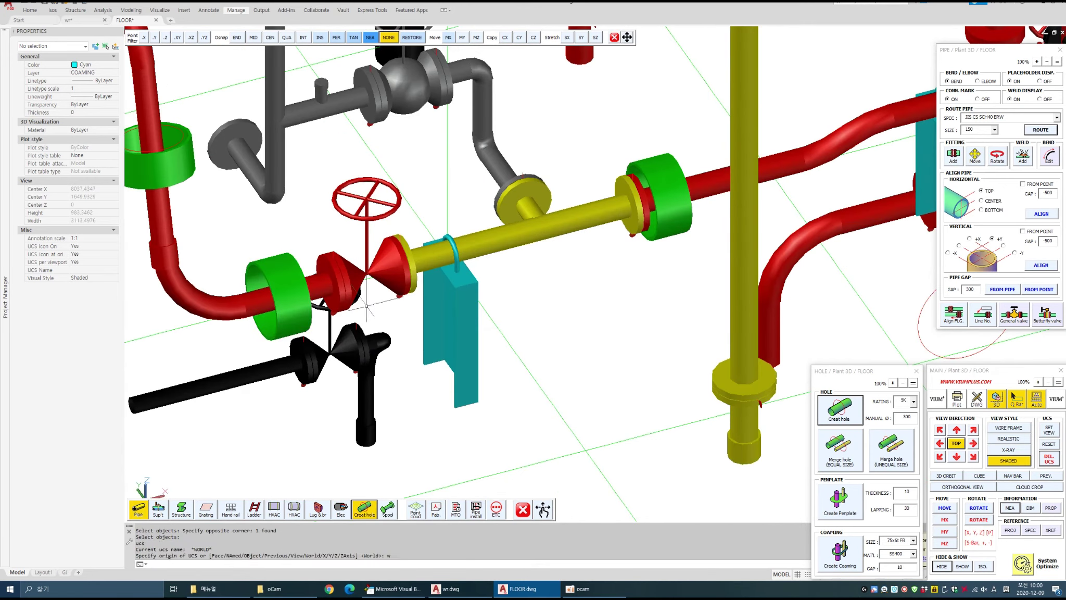
{"action": "scroll", "coordinate": [513, 286], "scroll_direction": "down", "scroll_amount": 5}
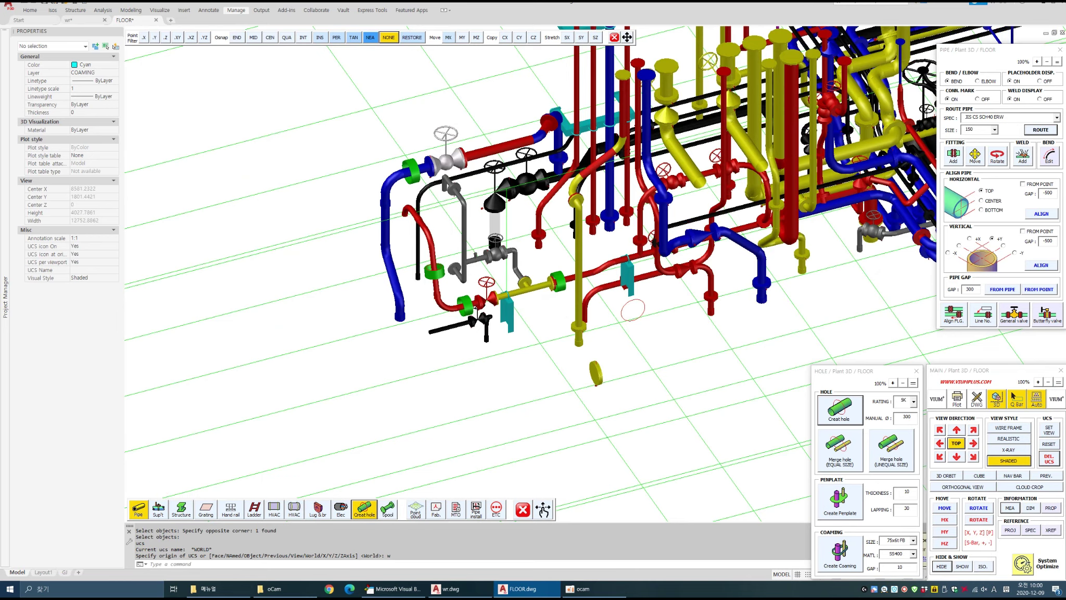